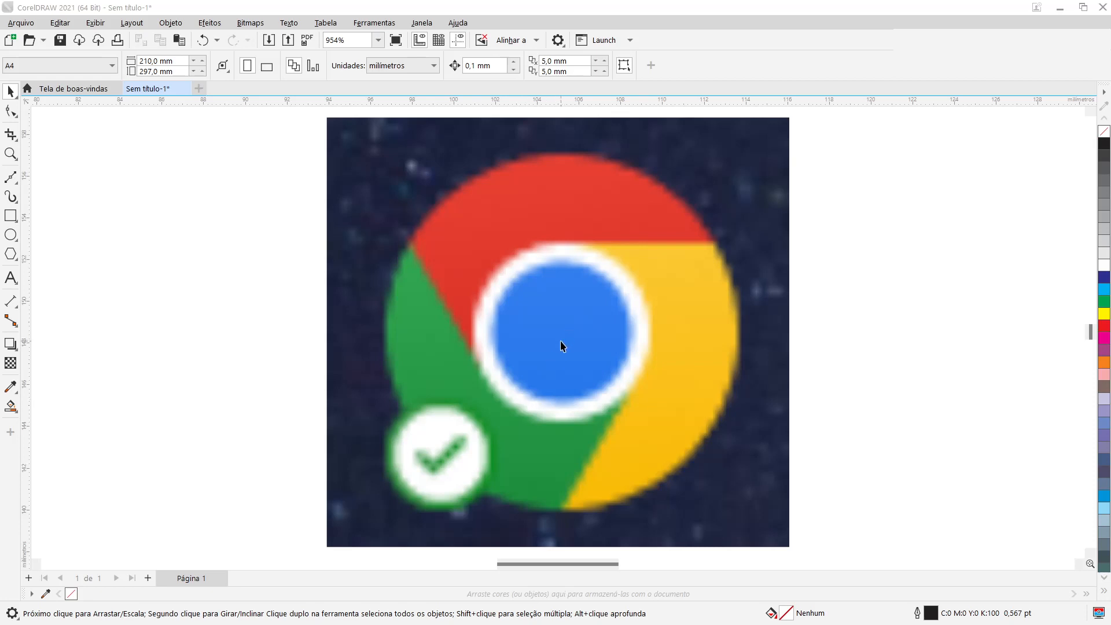
scroll(561, 346, down, 4)
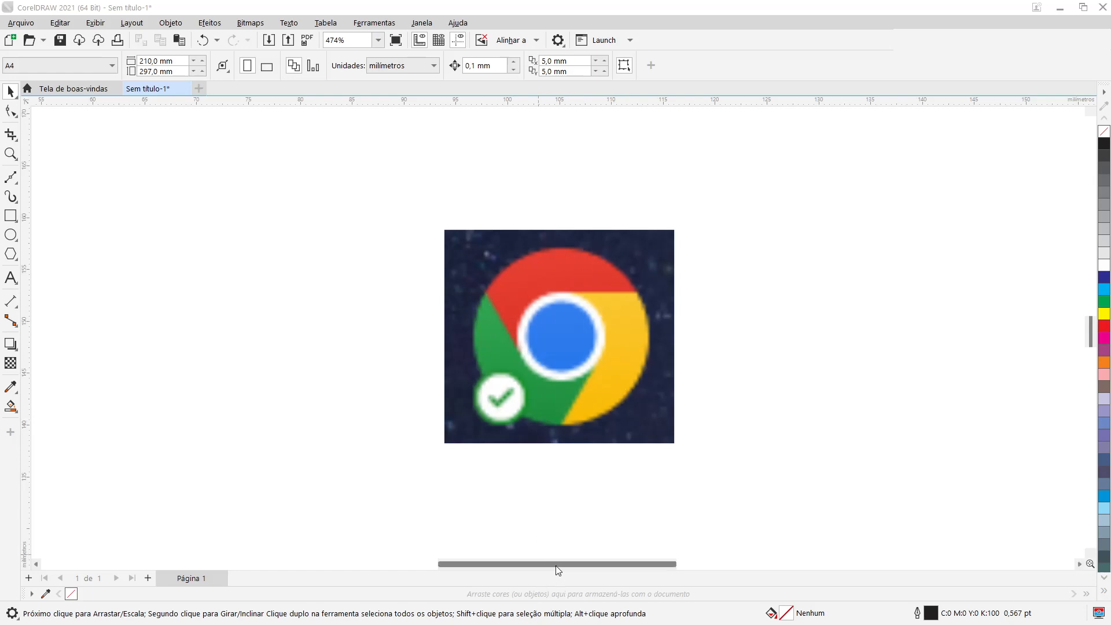
drag(556, 564, 521, 562)
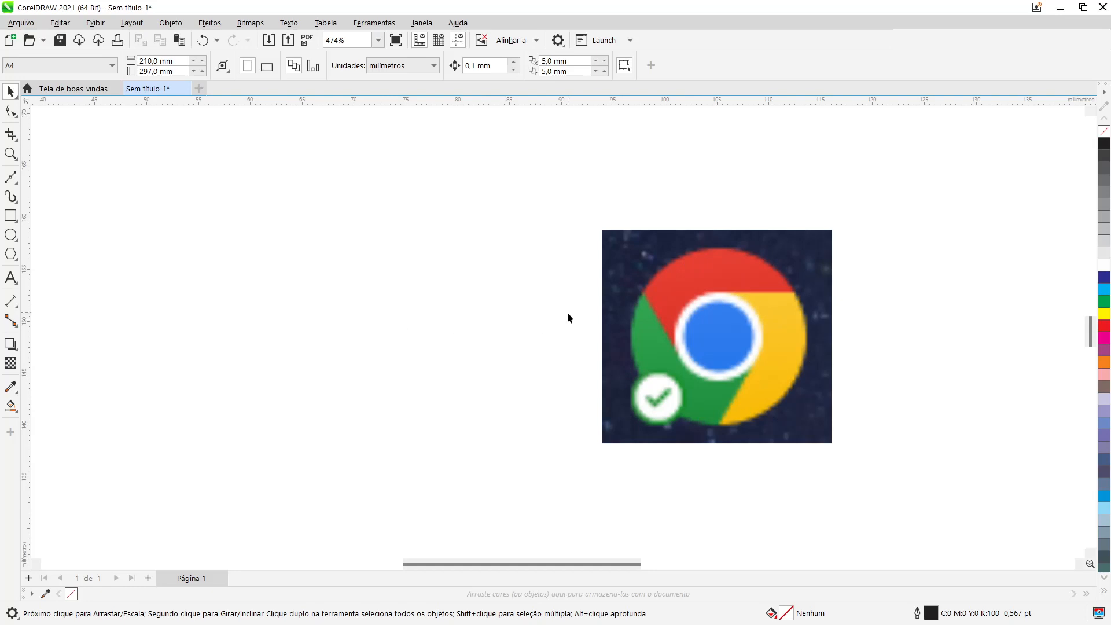
scroll(567, 318, up, 2)
scroll(566, 317, down, 2)
scroll(567, 317, up, 2)
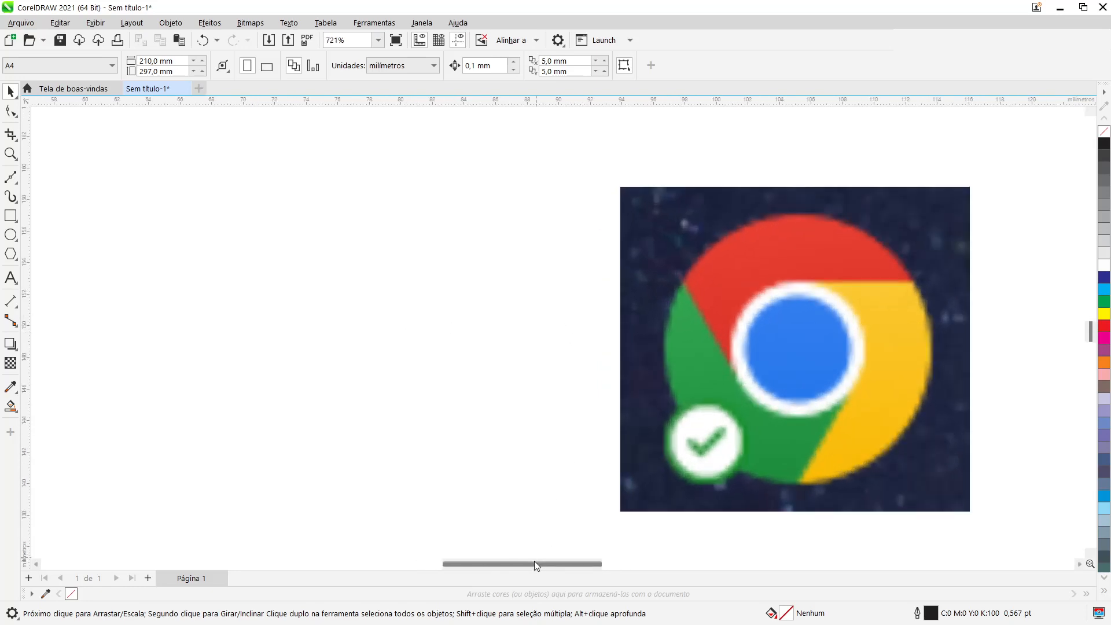
drag(534, 561, 560, 564)
scroll(607, 403, up, 1)
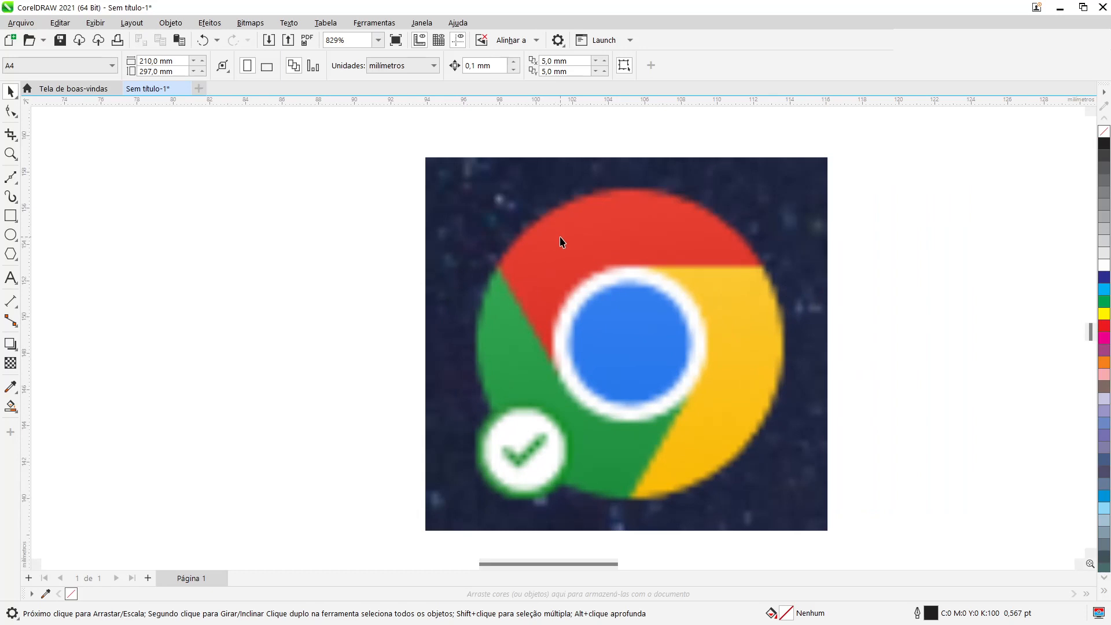
scroll(560, 241, up, 1)
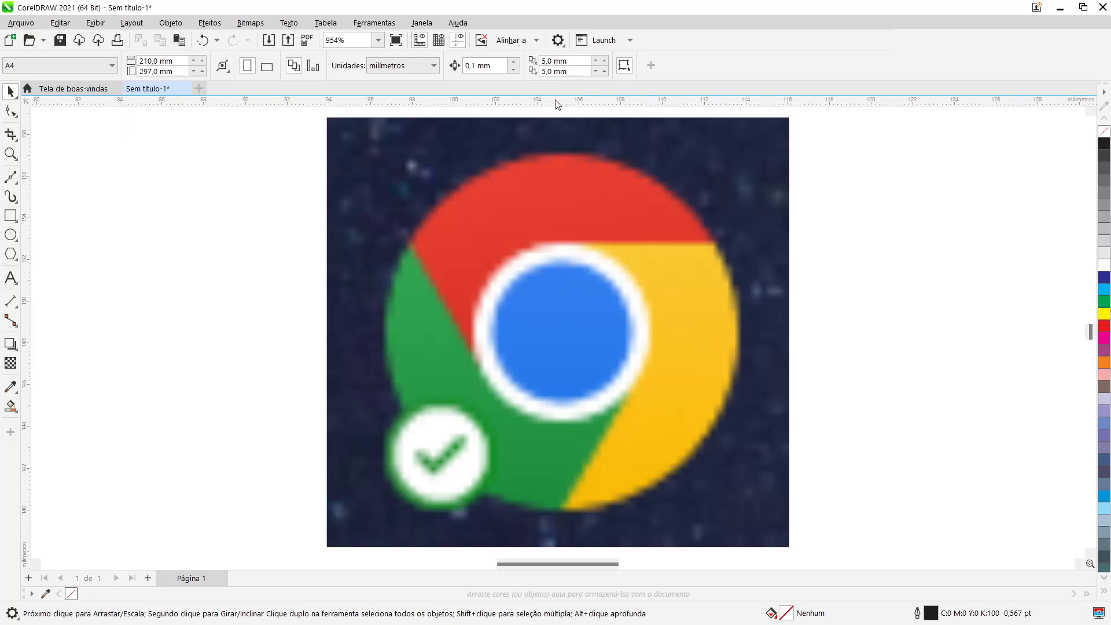
Place six horizontal guidelines at the upper and lower edges of the logo's outer circle, white ring and blue centre.
mouse_move(556, 104)
mouse_down()
mouse_move(581, 135)
mouse_move(552, 155)
mouse_move(566, 153)
mouse_up()
drag(581, 103, 554, 511)
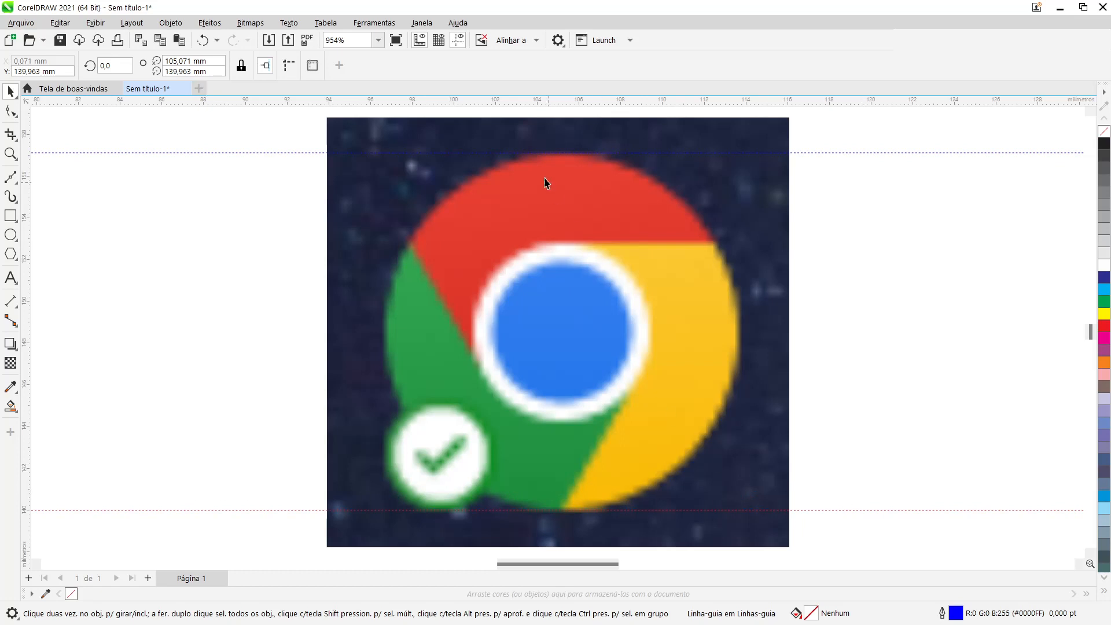
drag(539, 101, 584, 243)
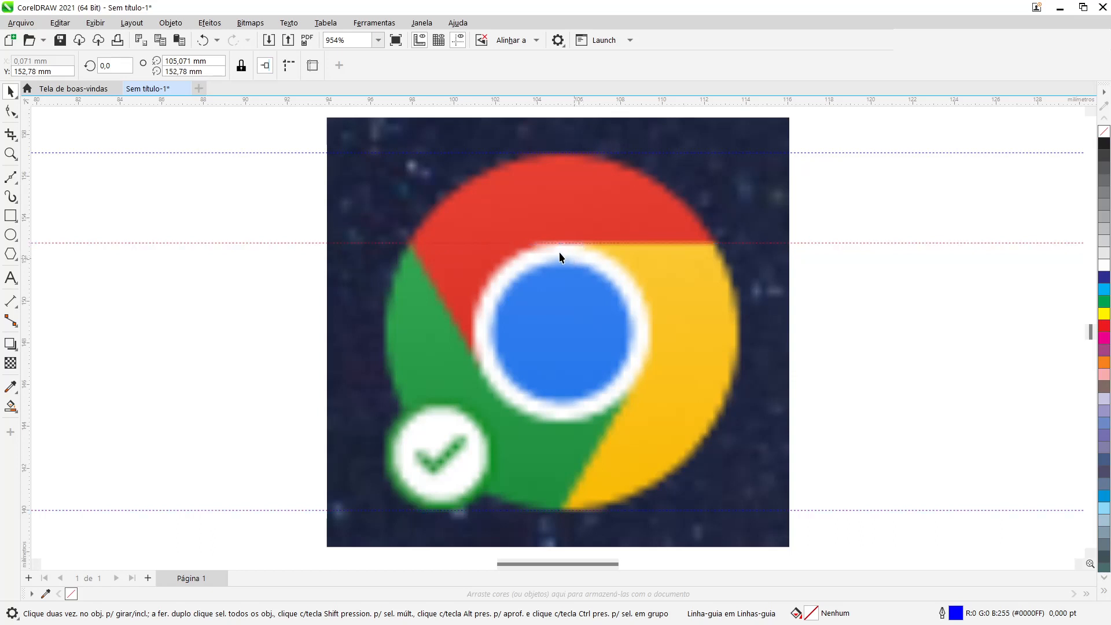
mouse_move(566, 106)
mouse_down()
mouse_move(579, 173)
mouse_move(572, 249)
mouse_move(559, 259)
mouse_up()
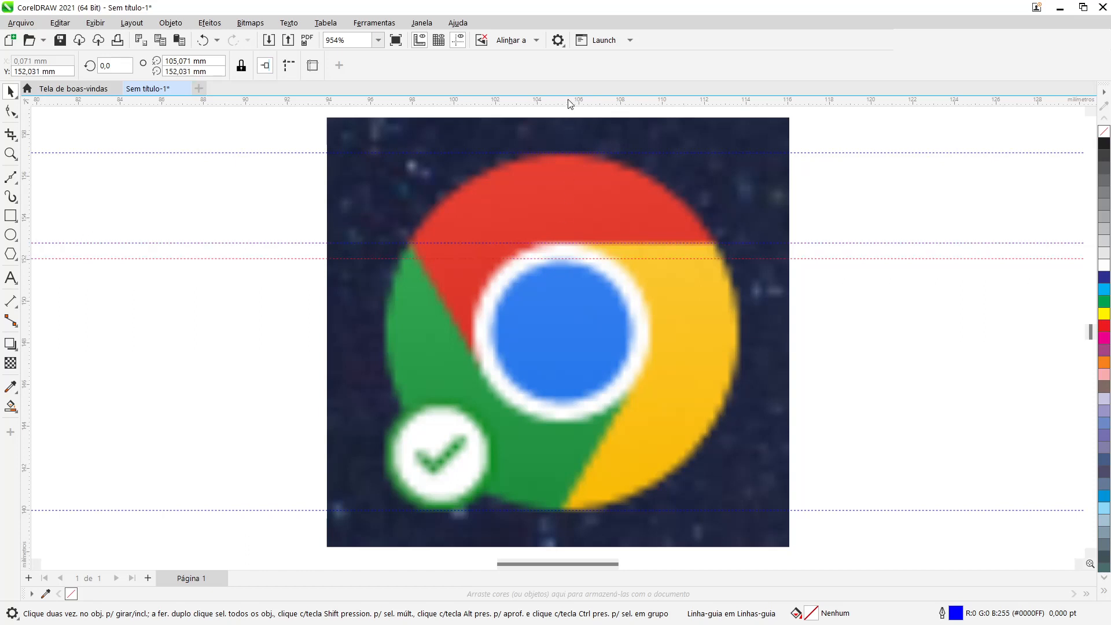
drag(571, 103, 585, 405)
drag(568, 104, 575, 423)
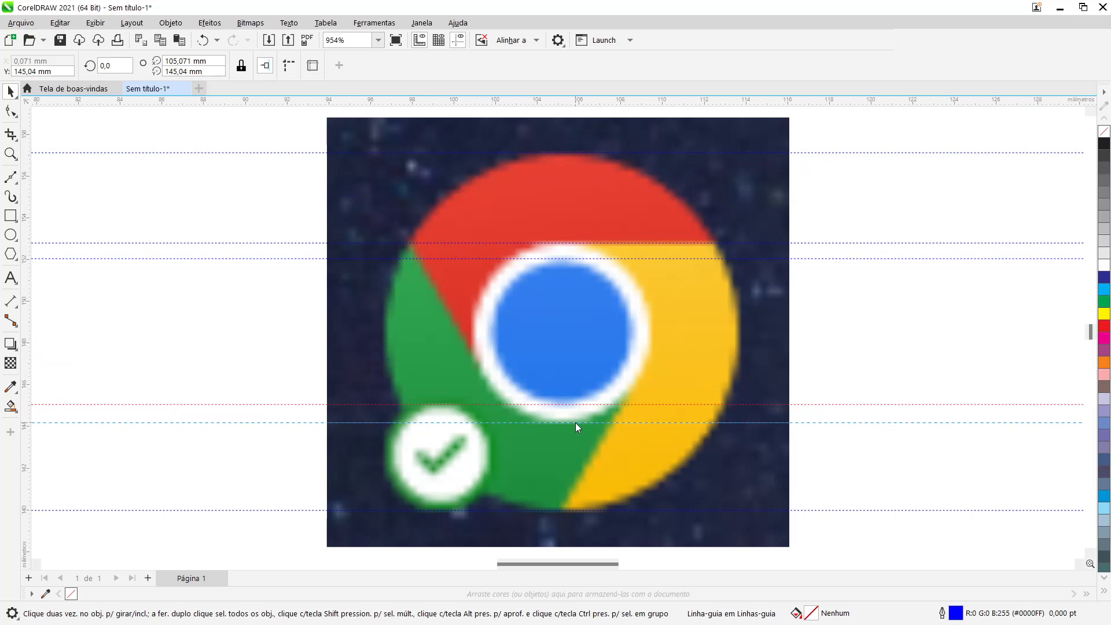
drag(576, 423, 575, 423)
Place a duplicate of the logo bitmap above and to the left of the original, centred at about X 75 mm, Y 172 mm.
scroll(566, 228, down, 3)
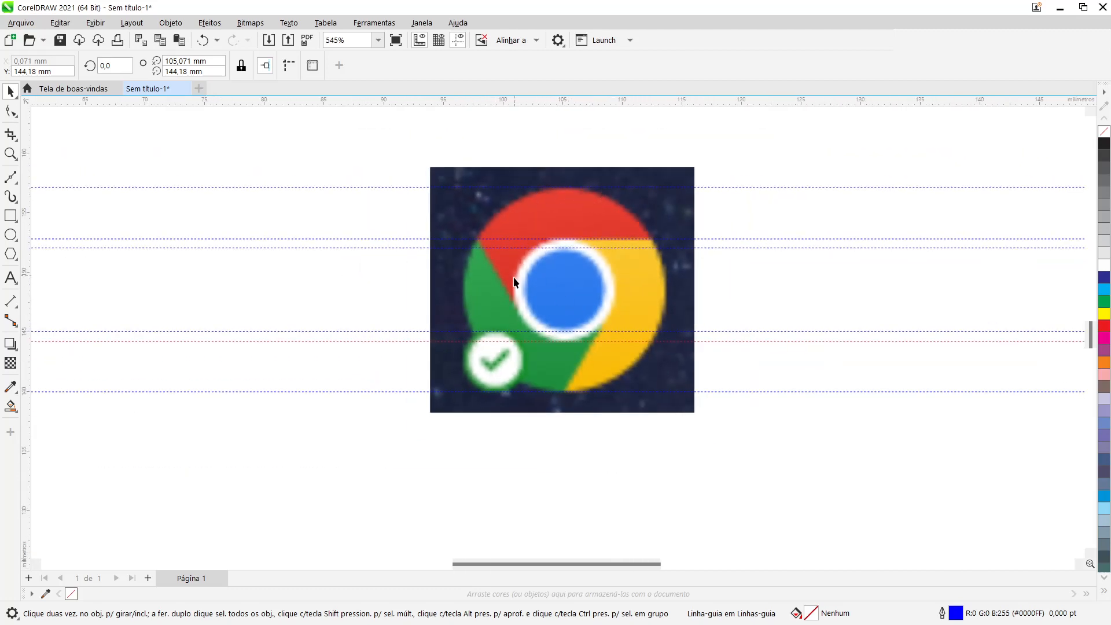
scroll(483, 296, up, 3)
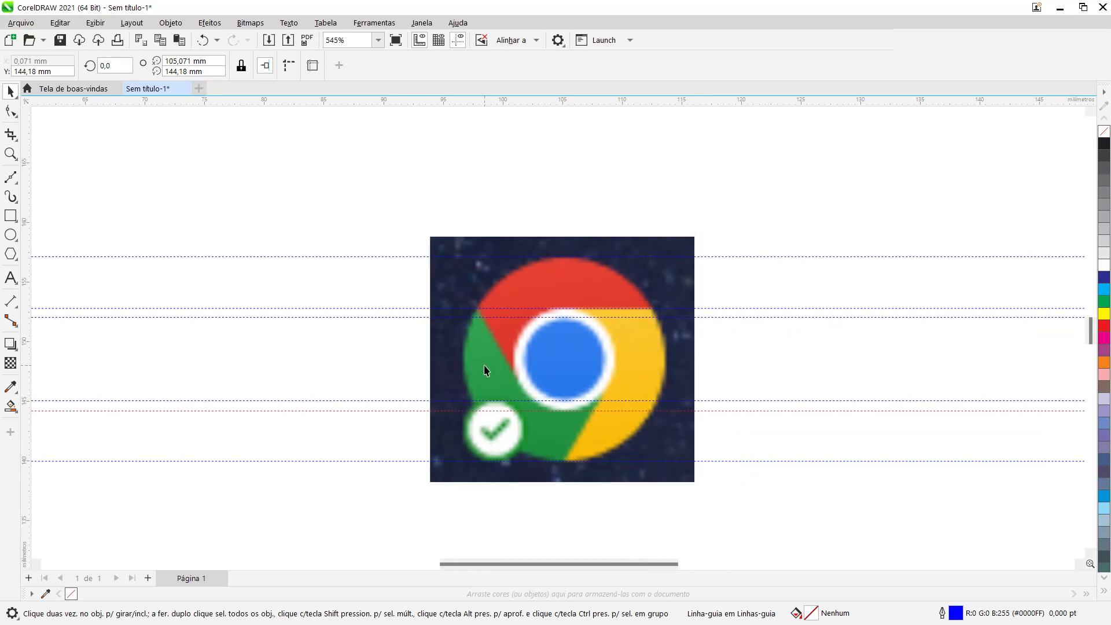
scroll(485, 371, down, 3)
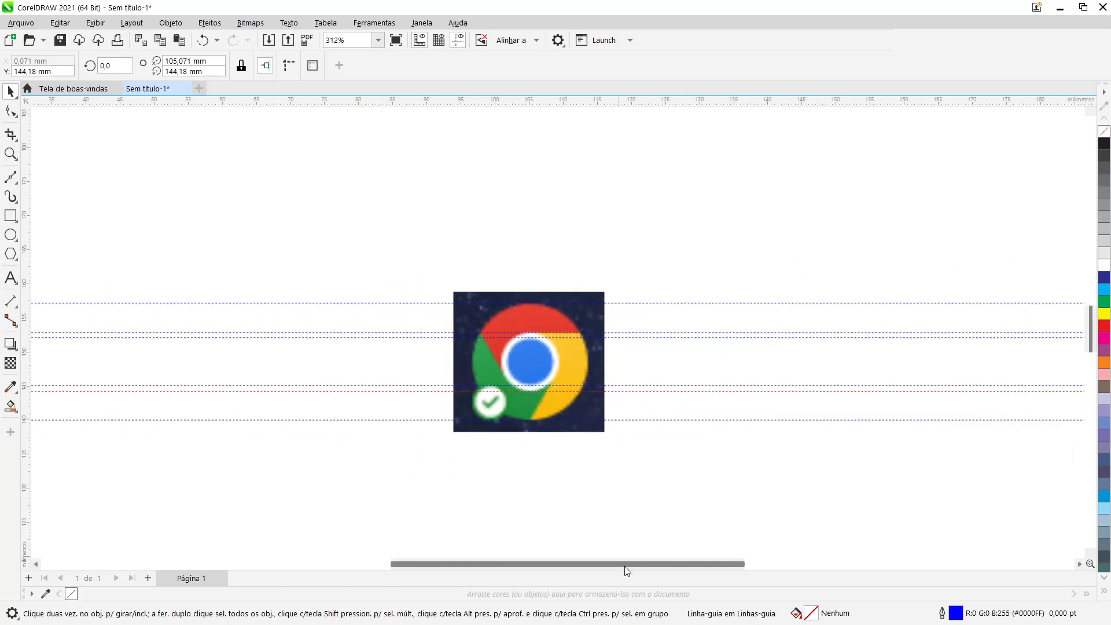
drag(624, 566, 577, 563)
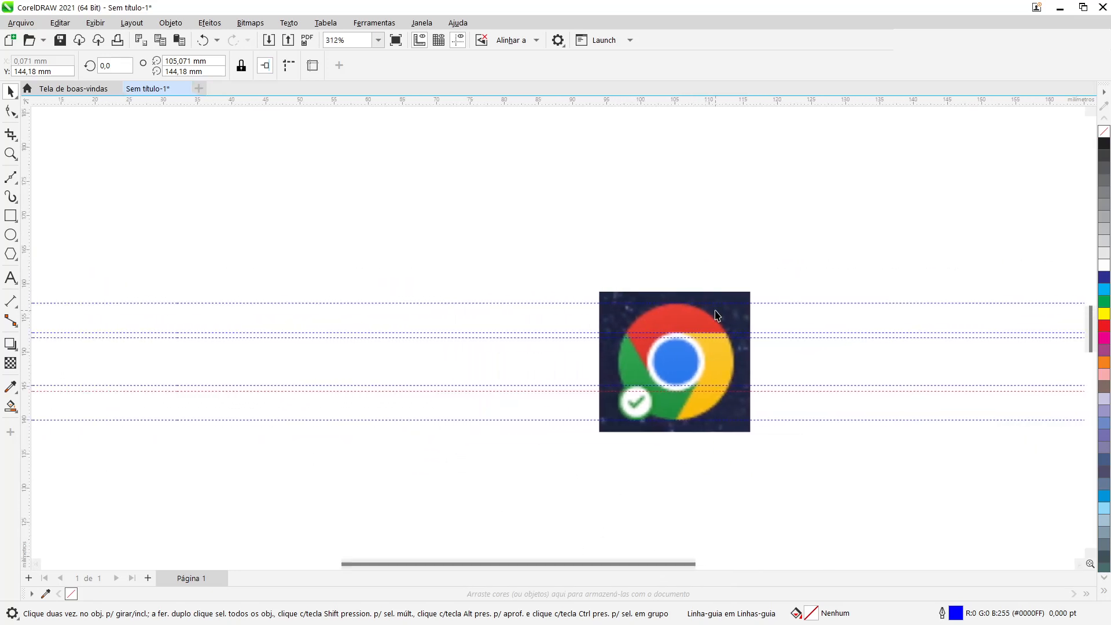
drag(719, 317, 515, 158)
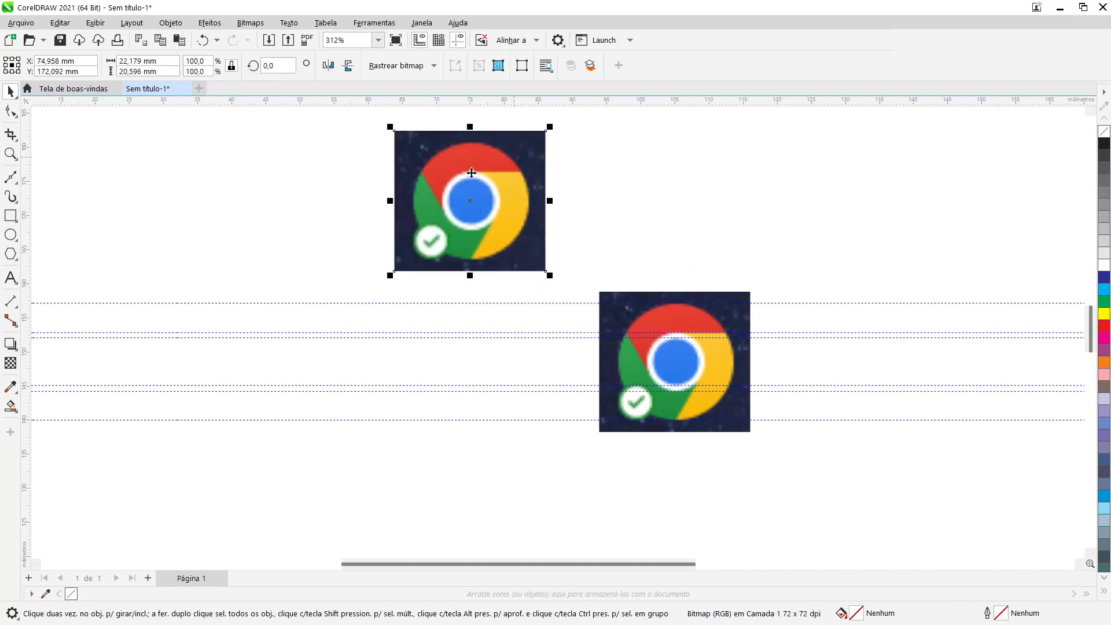
Place six vertical guidelines on the duplicated logo at both side edges of its outer circle, white ring and blue centre.
scroll(469, 133, up, 5)
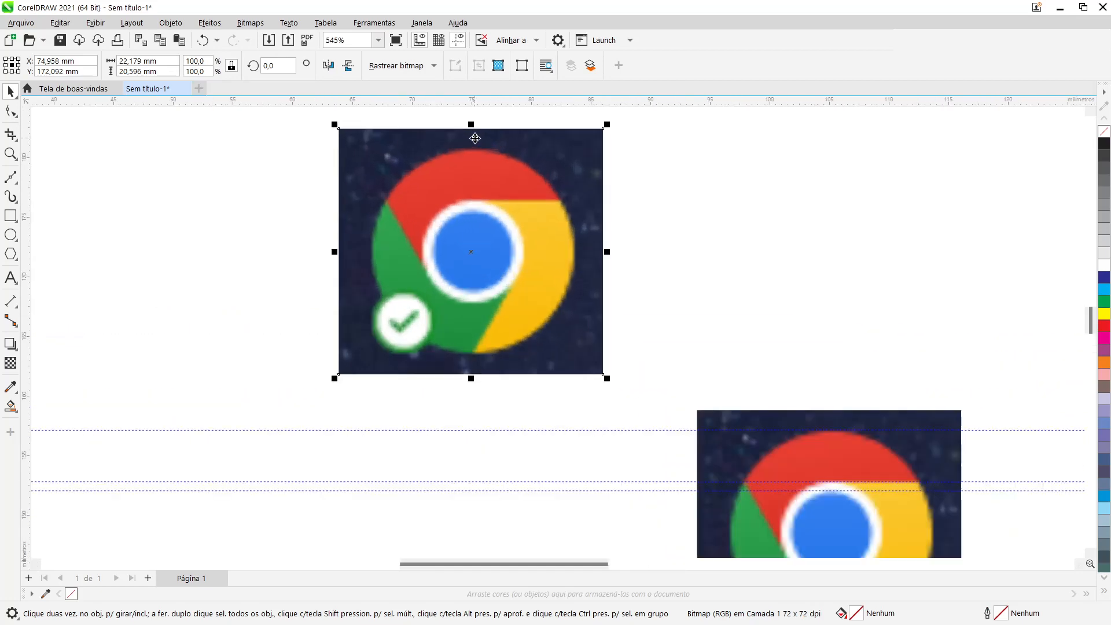
scroll(436, 266, up, 1)
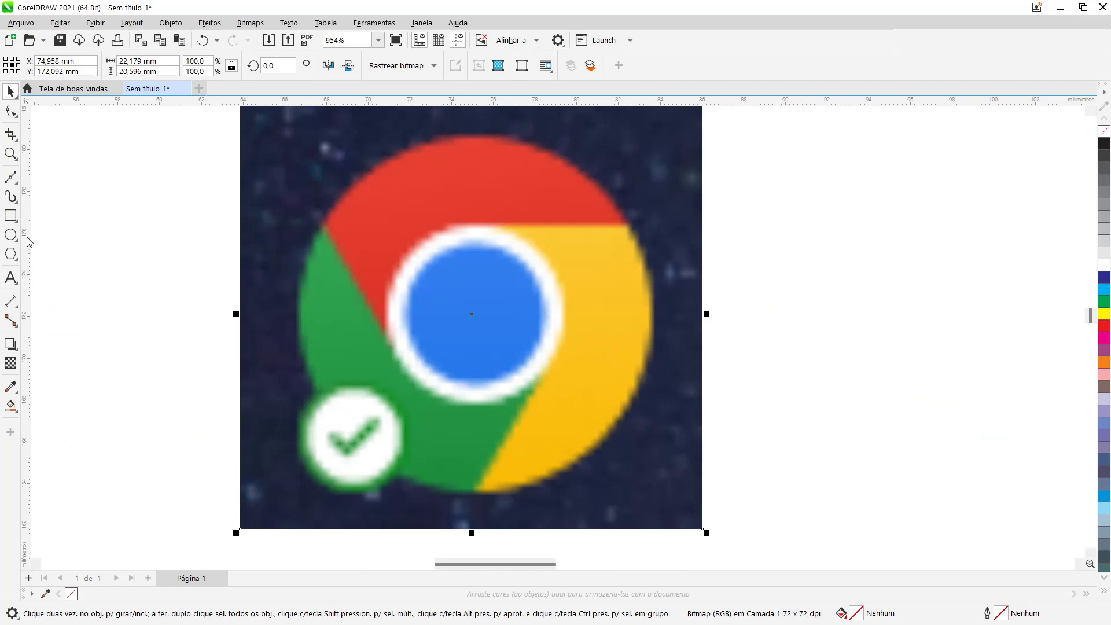
drag(29, 246, 298, 332)
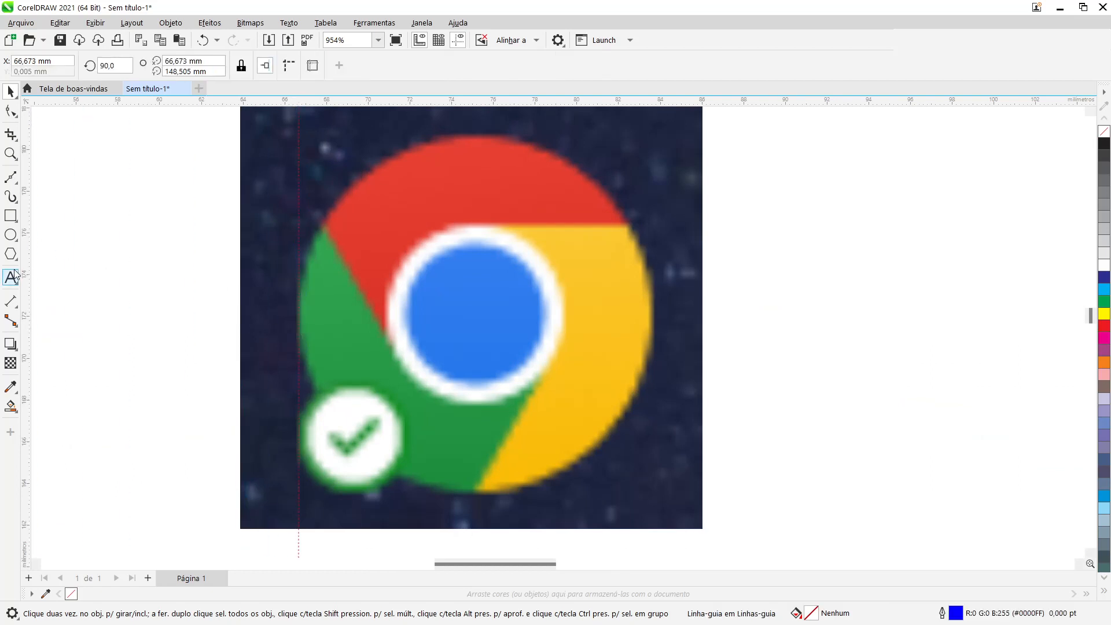
drag(443, 296, 651, 359)
drag(32, 242, 387, 358)
drag(28, 282, 405, 373)
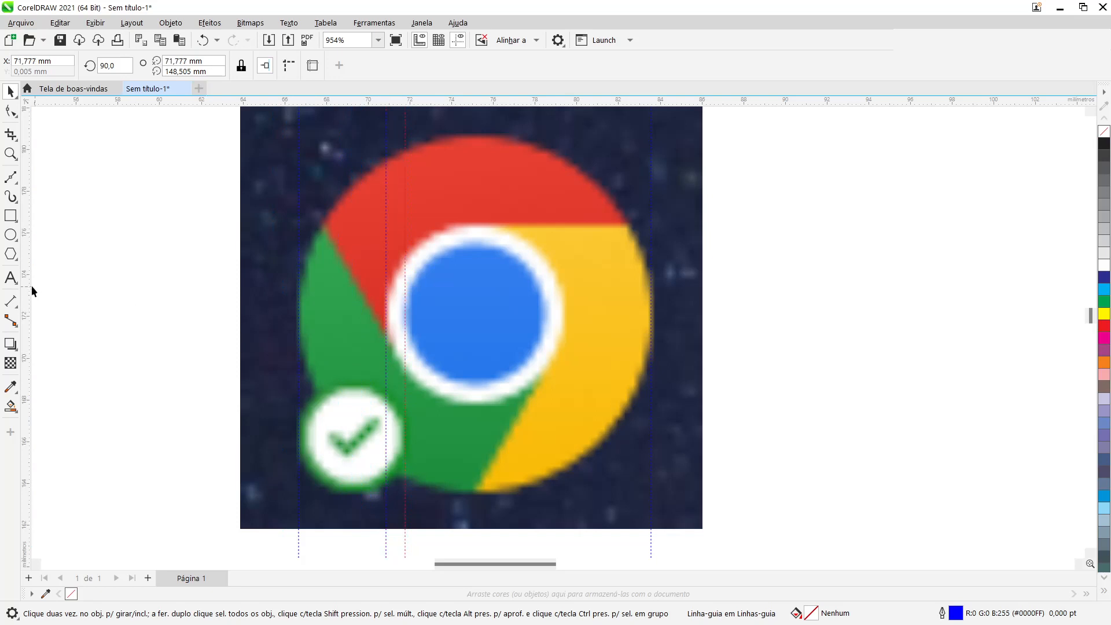
drag(32, 288, 544, 348)
drag(28, 271, 561, 346)
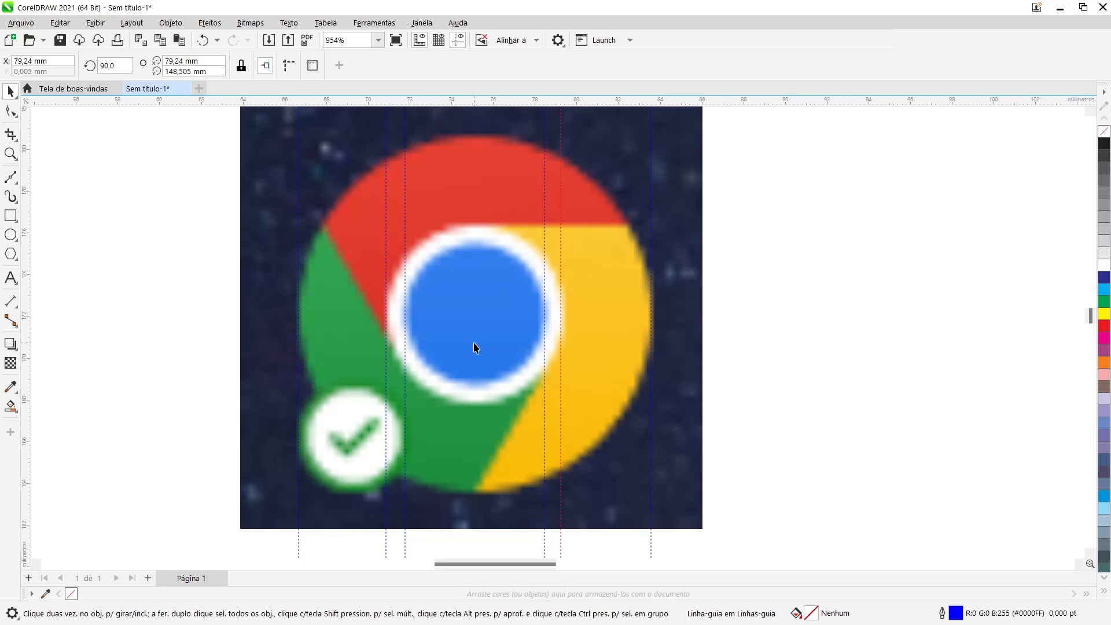
Move the original logo bitmap horizontally closer to the guideline grid, centring it at about X 97 mm, and deselect it.
scroll(474, 348, down, 2)
scroll(520, 397, down, 6)
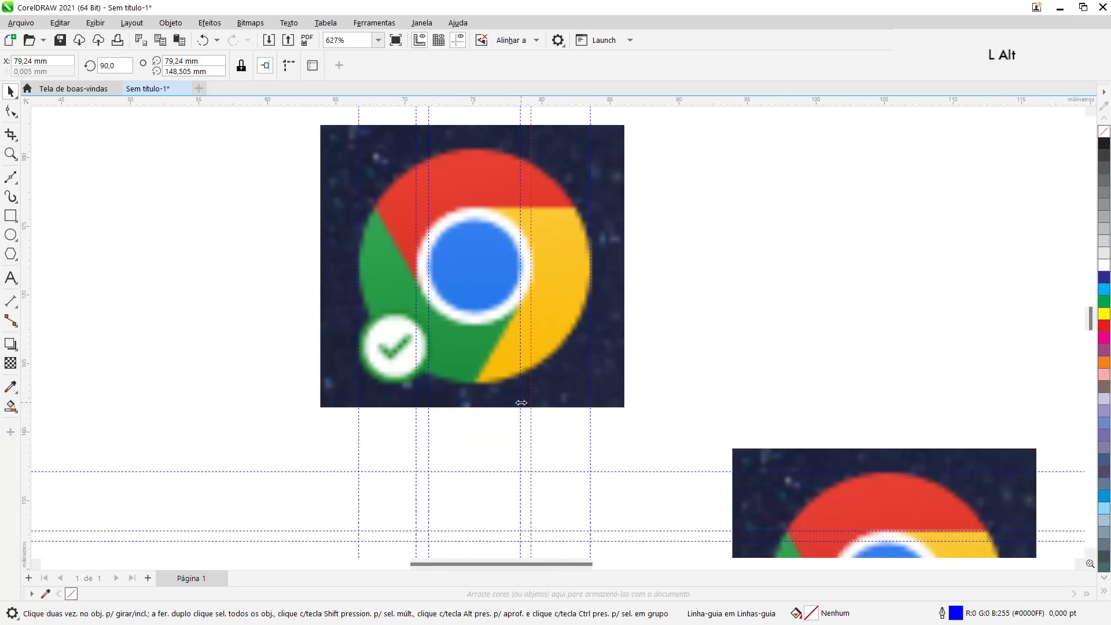
scroll(521, 403, down, 1)
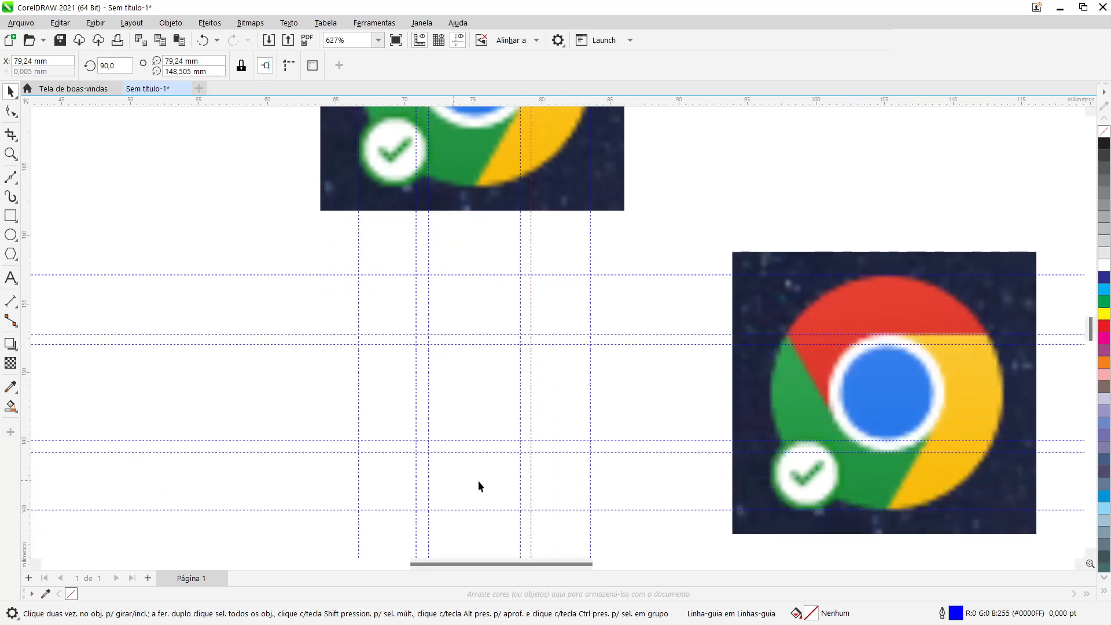
click(477, 394)
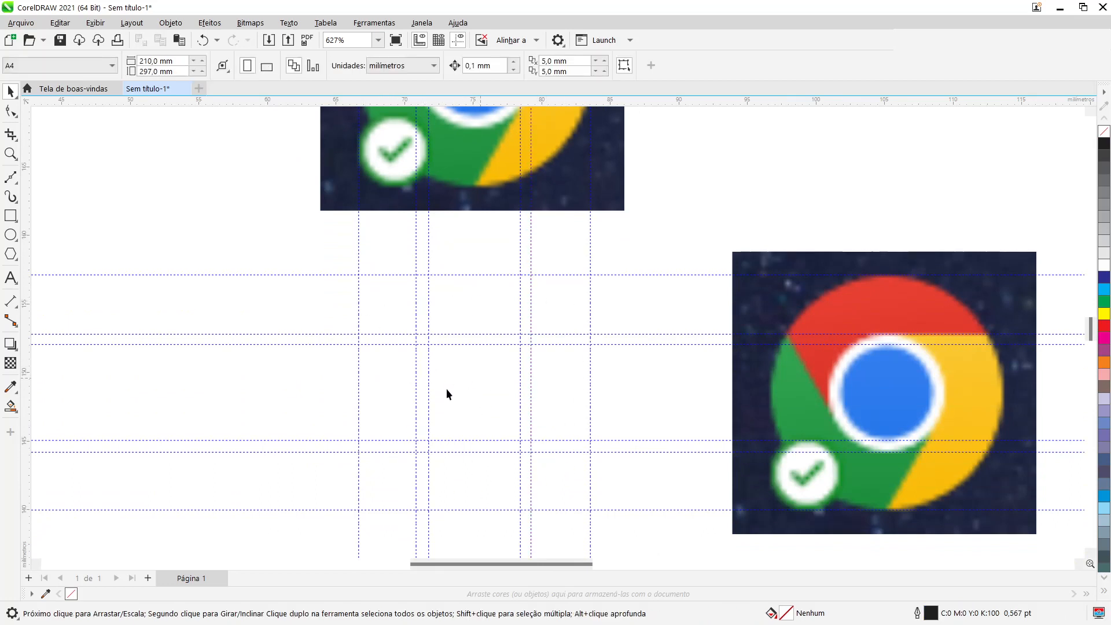
scroll(494, 473, up, 3)
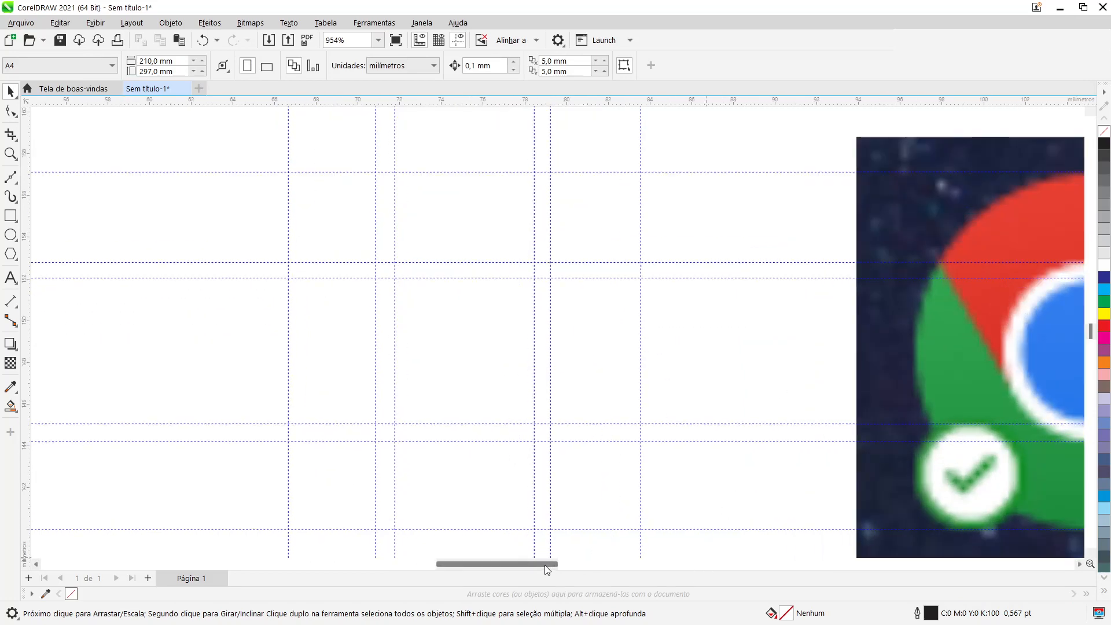
drag(544, 565, 563, 565)
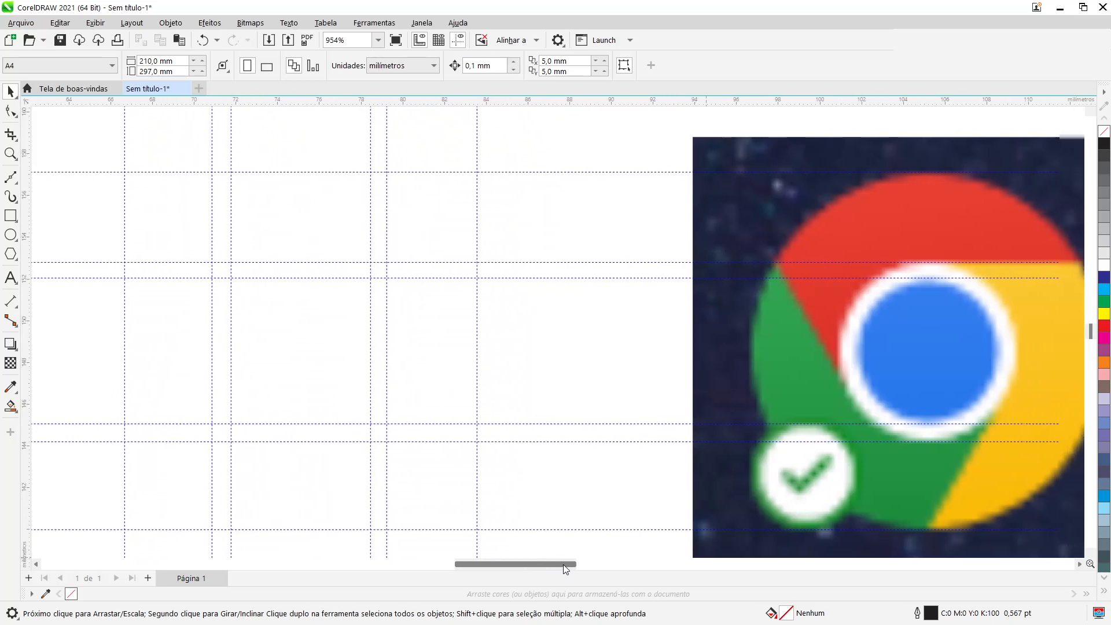
click(830, 204)
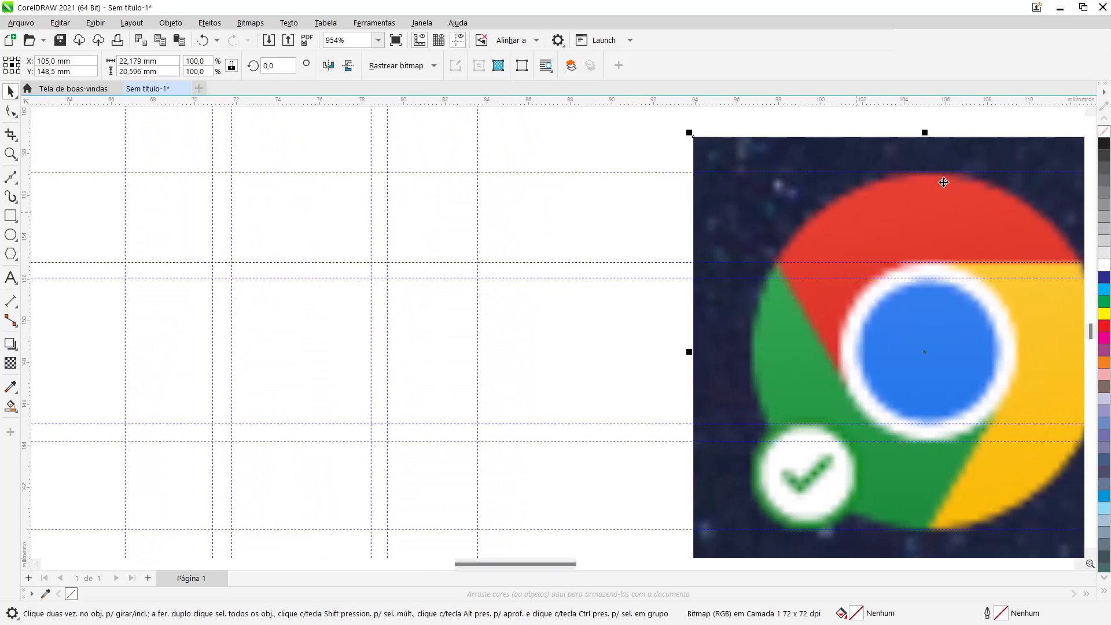
drag(975, 221, 810, 236)
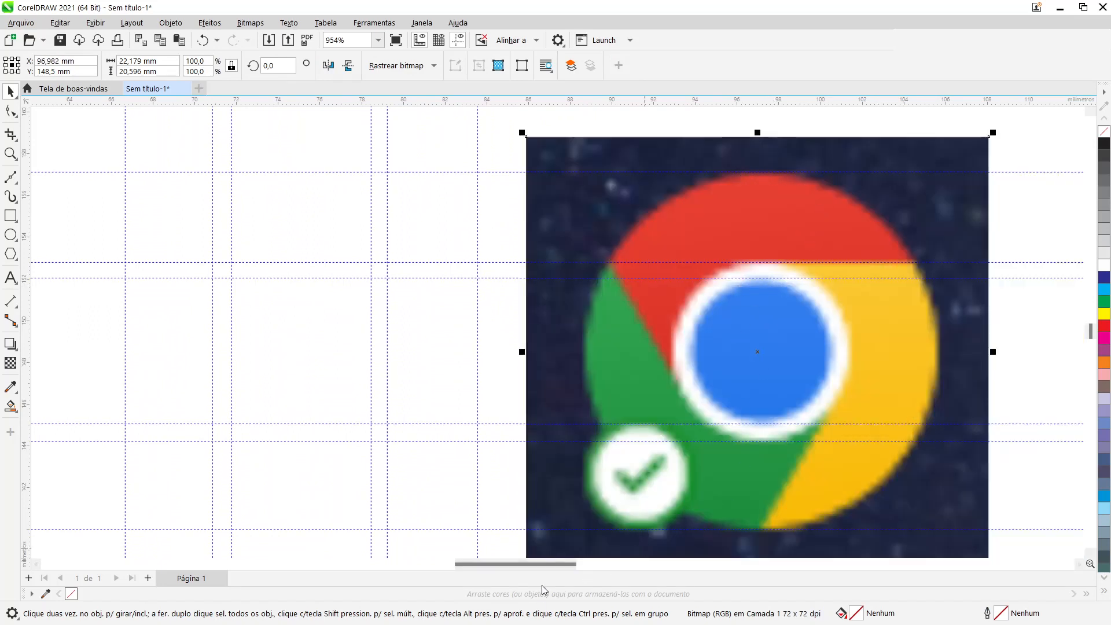
scroll(550, 570, left, 2)
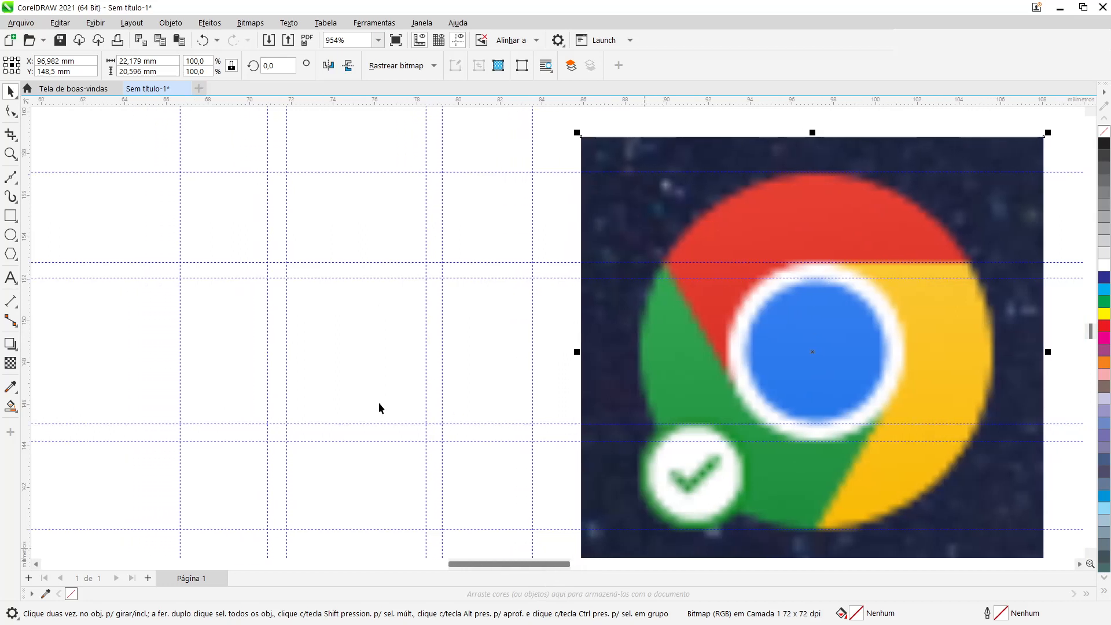
click(222, 192)
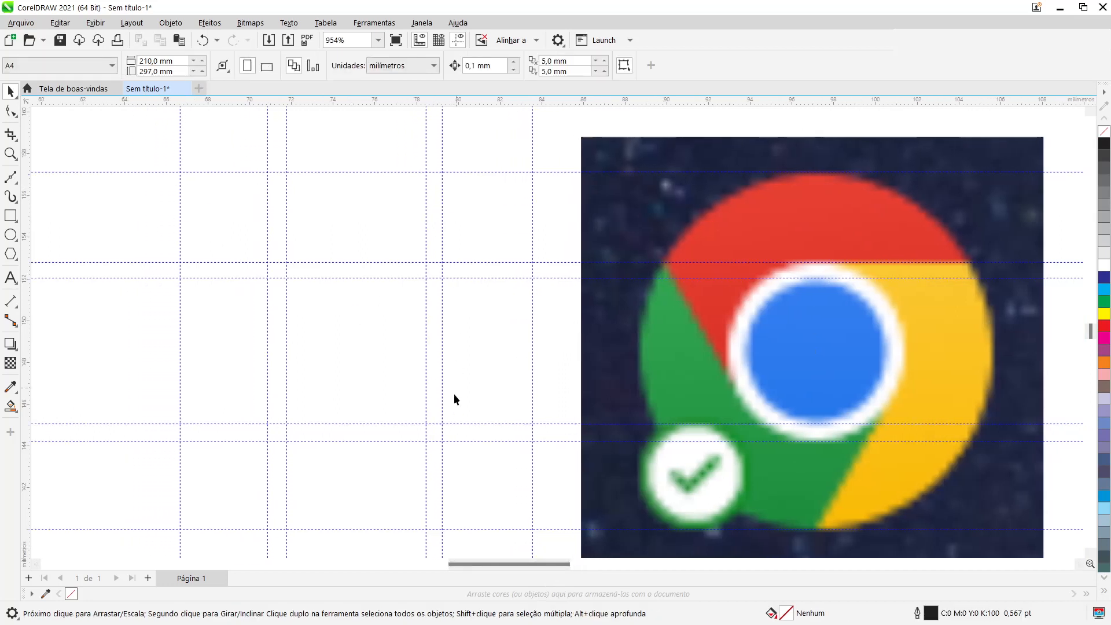
Activate the Ellipse tool and enable snapping to guidelines (Diretrizes).
click(9, 235)
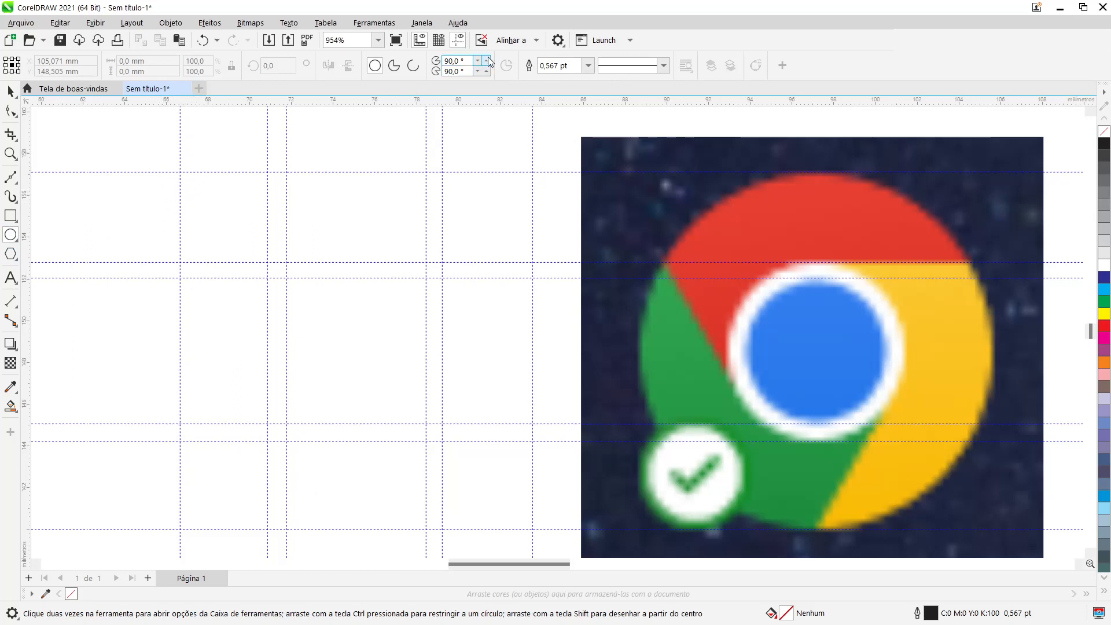
click(518, 43)
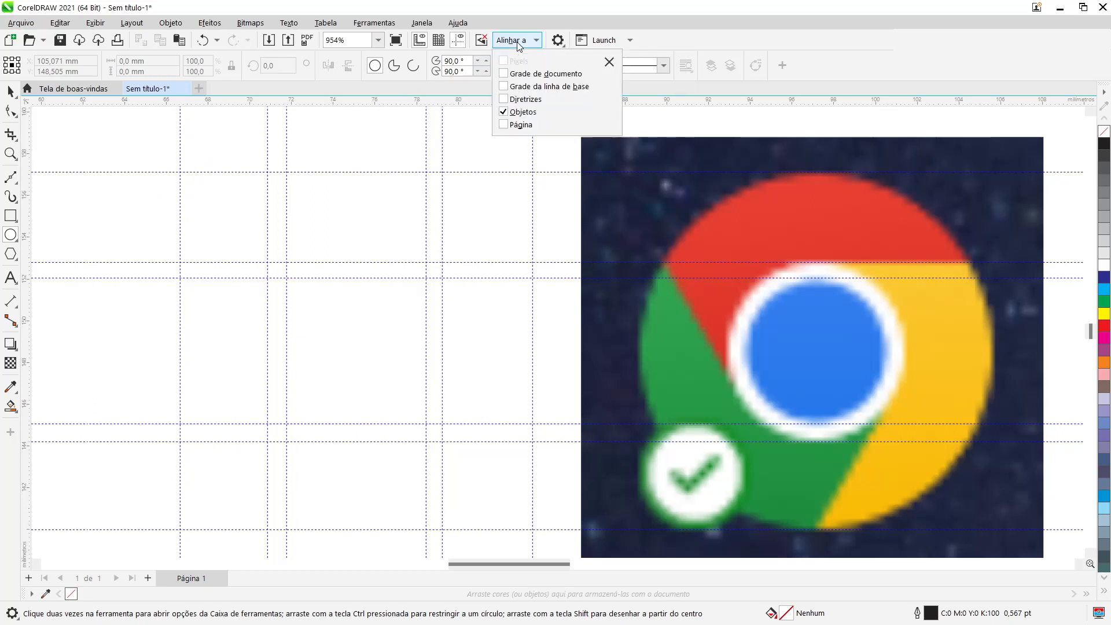
click(513, 101)
click(122, 200)
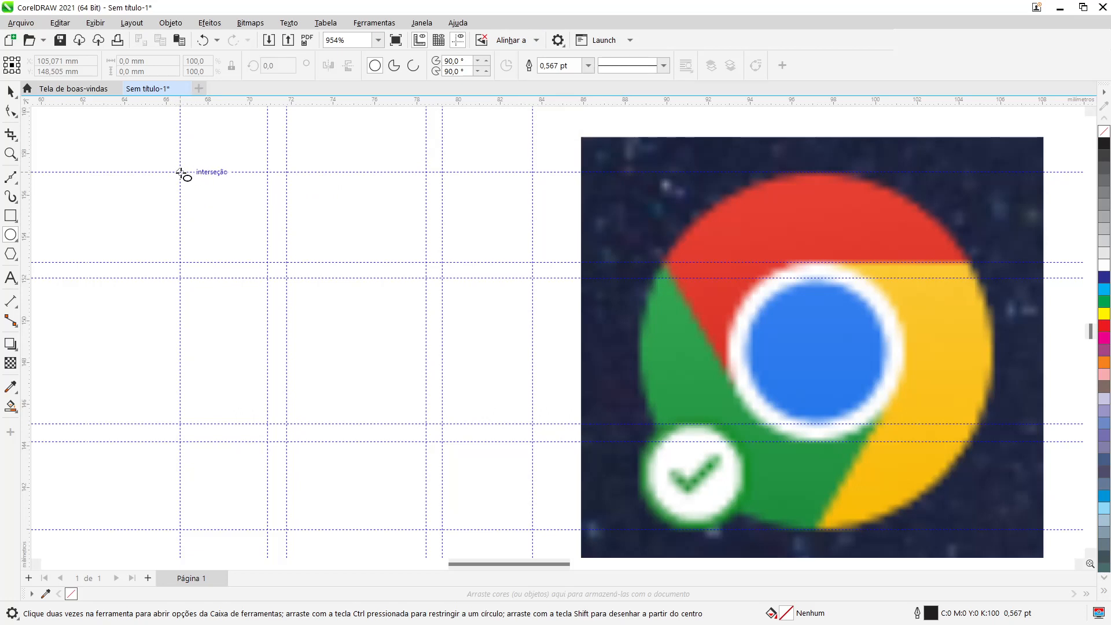
Draw a circle about 17.1 mm across between the outermost guidelines and nudge it 0.2 mm to the left.
drag(180, 172, 534, 530)
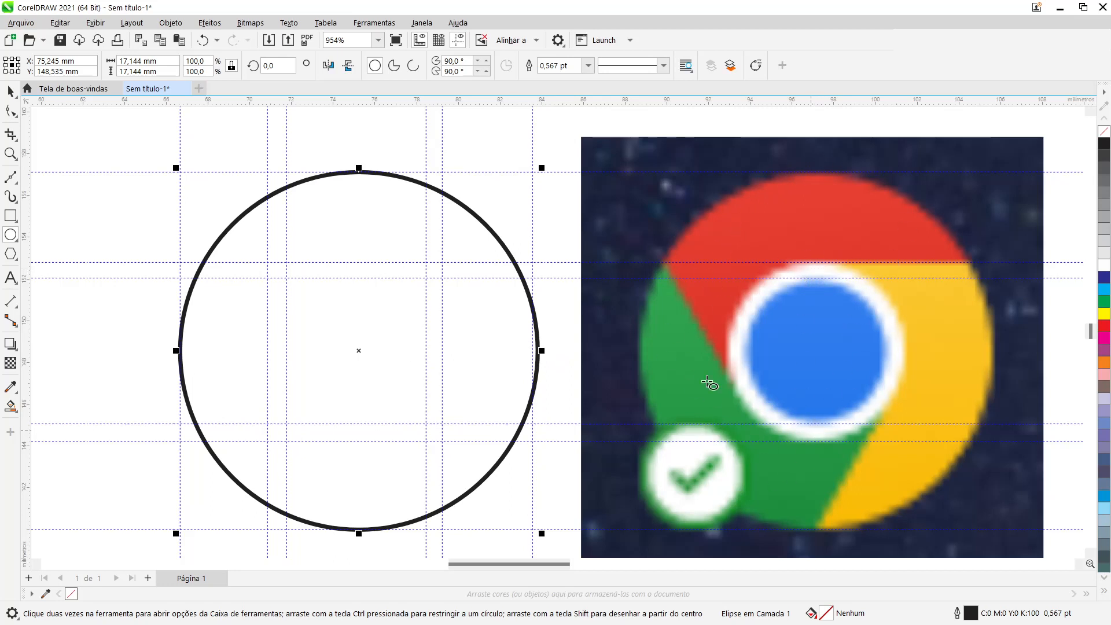
click(11, 91)
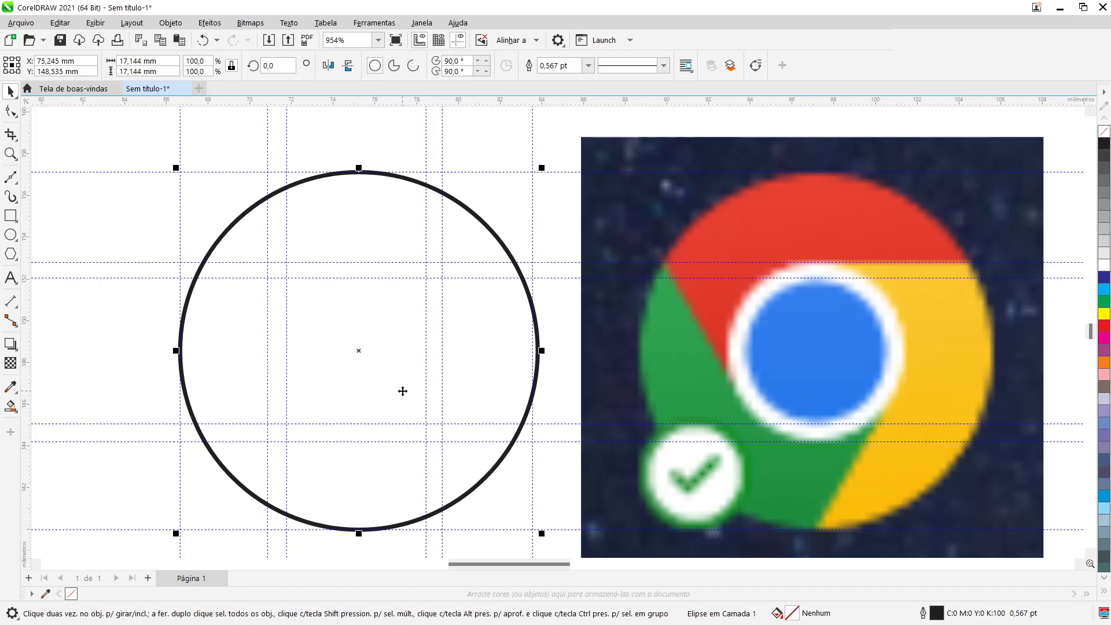
key(Left)
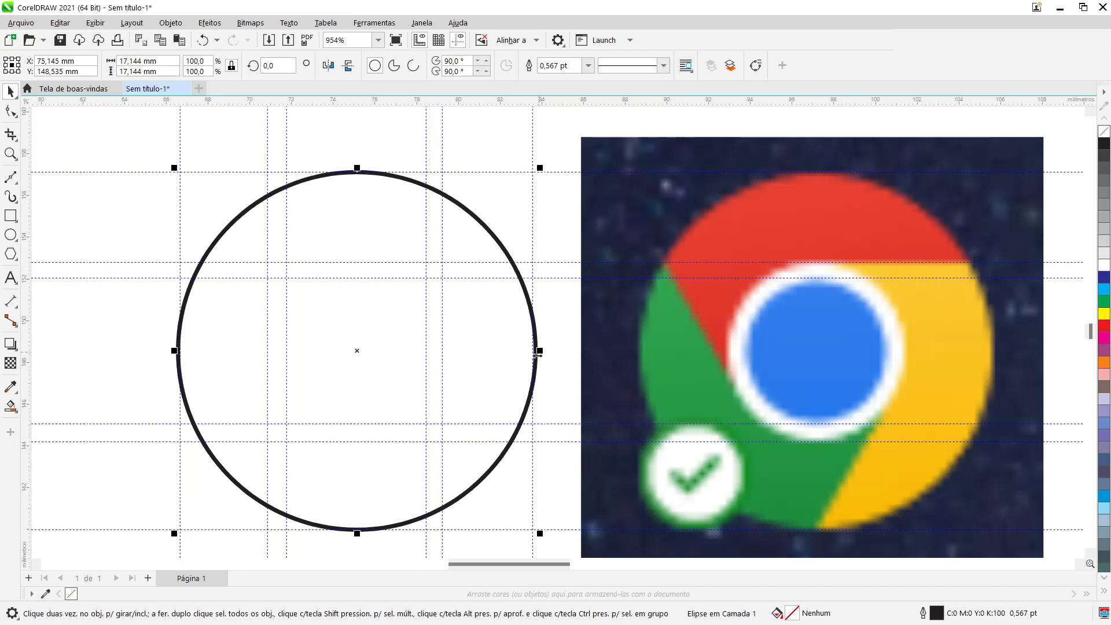
key(Left)
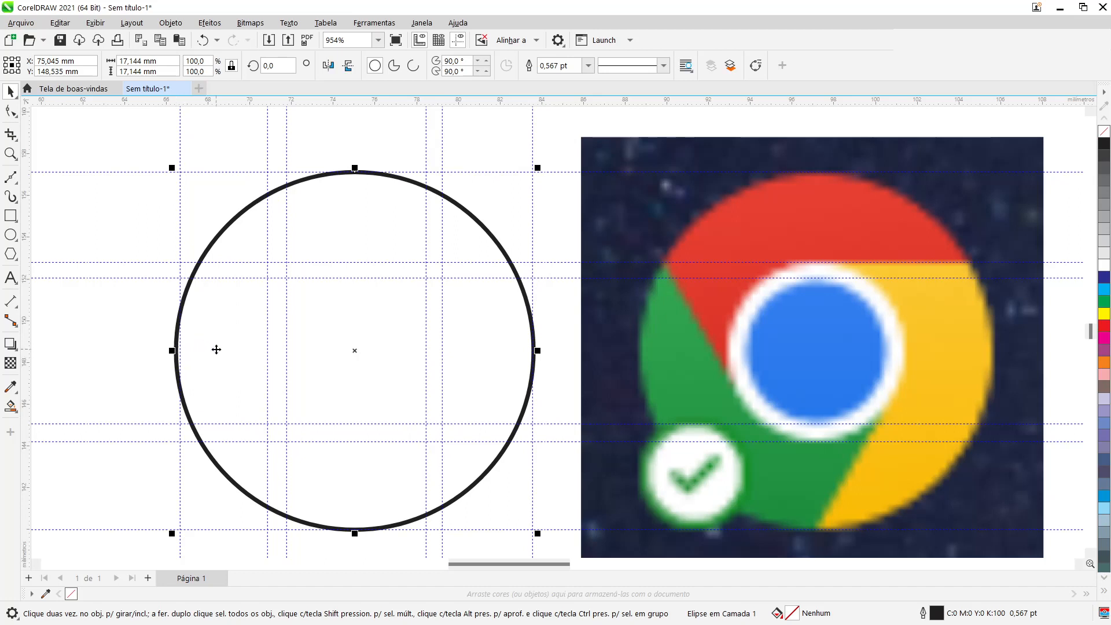
Nudge the large circle 0.1 mm to the right and make a concentric copy about 8.5 mm across, fitted to the white ring's guidelines.
key(Right)
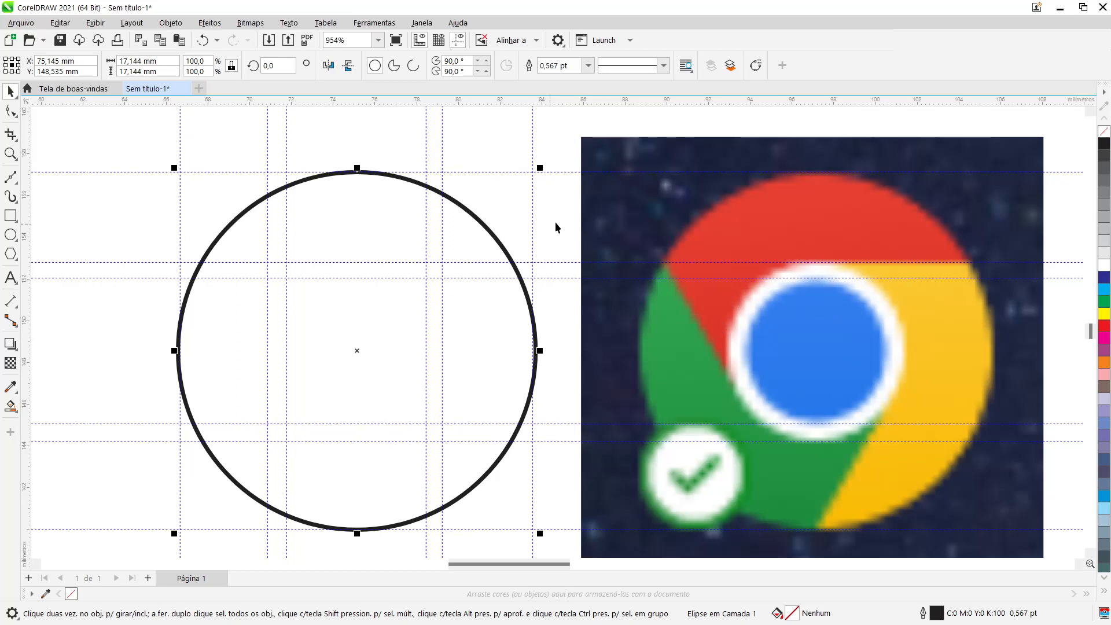
drag(541, 169, 462, 260)
key(shift)
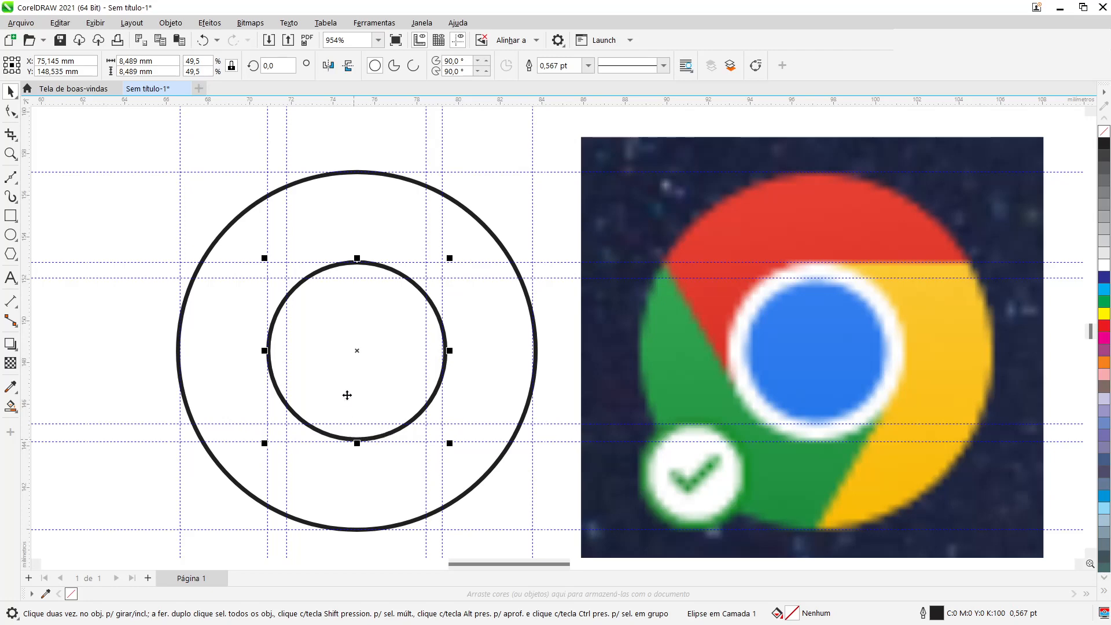
scroll(352, 355, up, 3)
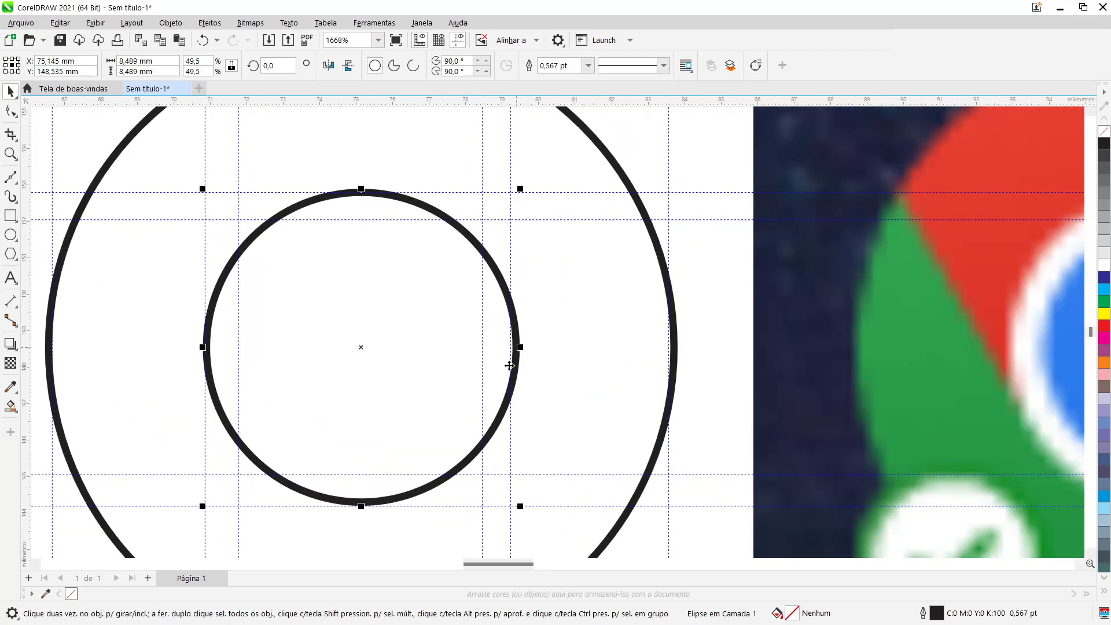
scroll(360, 339, down, 2)
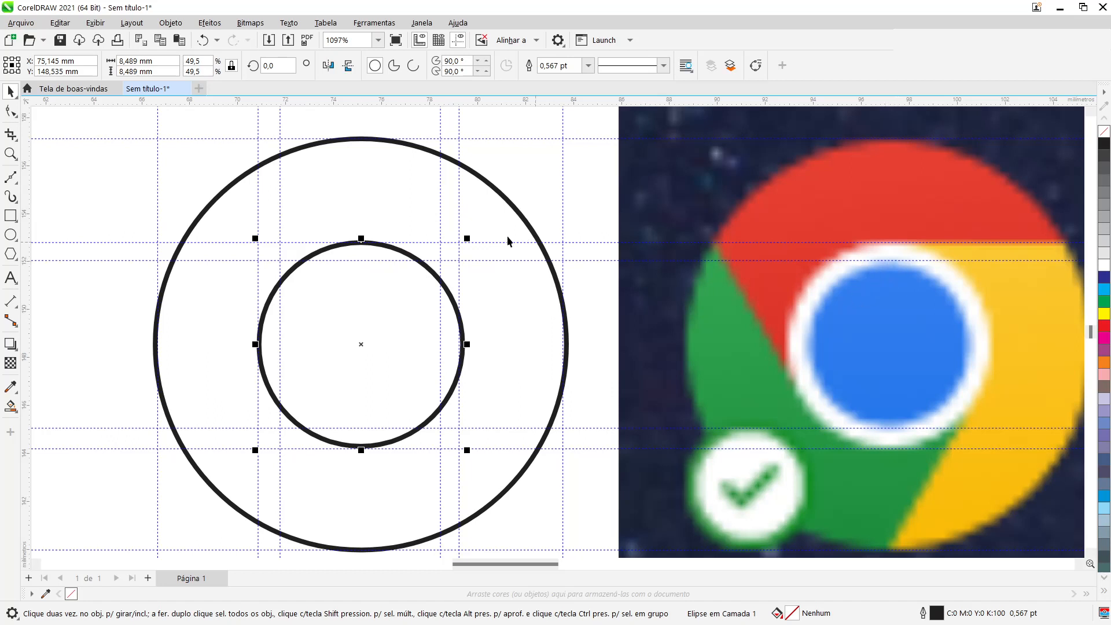
Make a smaller concentric copy of the ring circle, about 7 mm across, fitted to the blue centre's horizontal guidelines, and deselect it.
drag(467, 238, 451, 259)
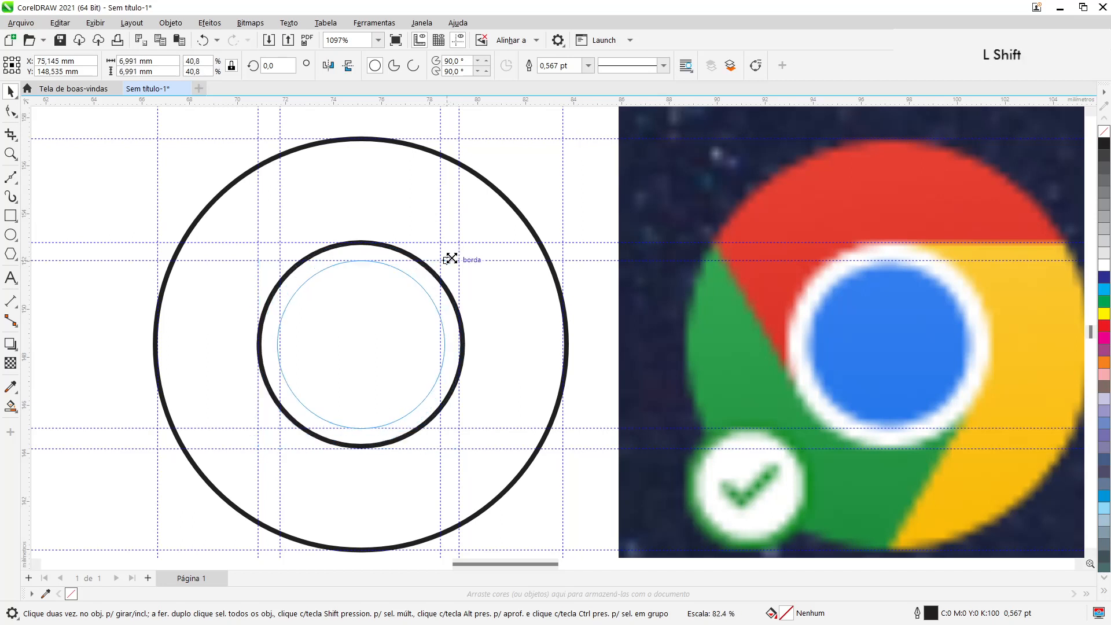
drag(451, 258, 449, 256)
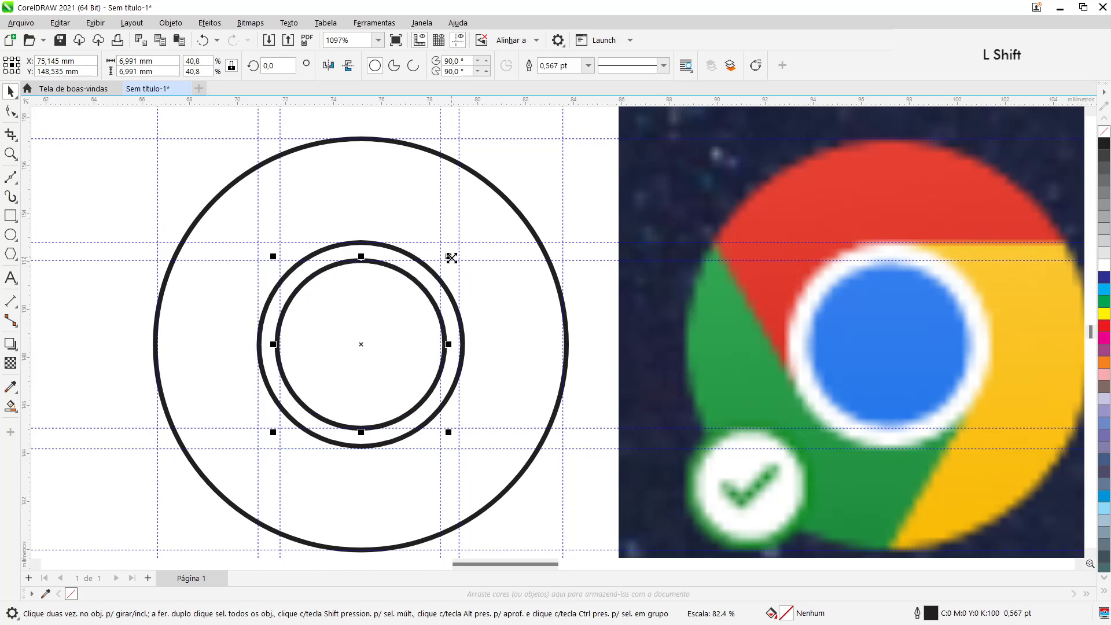
click(594, 181)
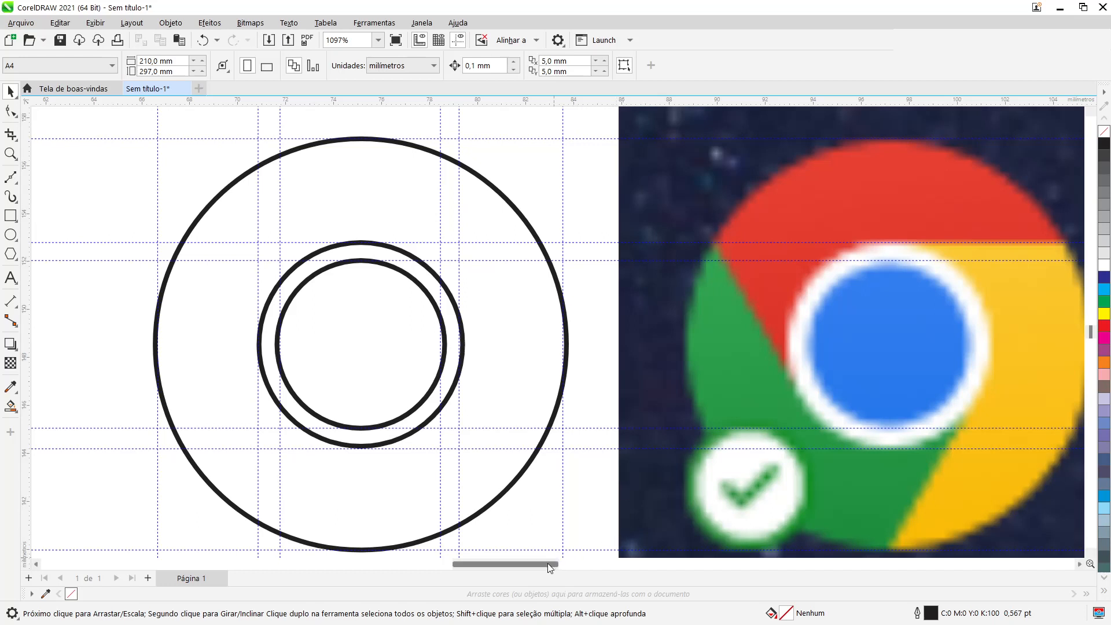
Draw a horizontal Bézier line about 7.4 mm long from the middle circle's top to the outer circle along the guideline, and deselect it.
drag(548, 564, 553, 563)
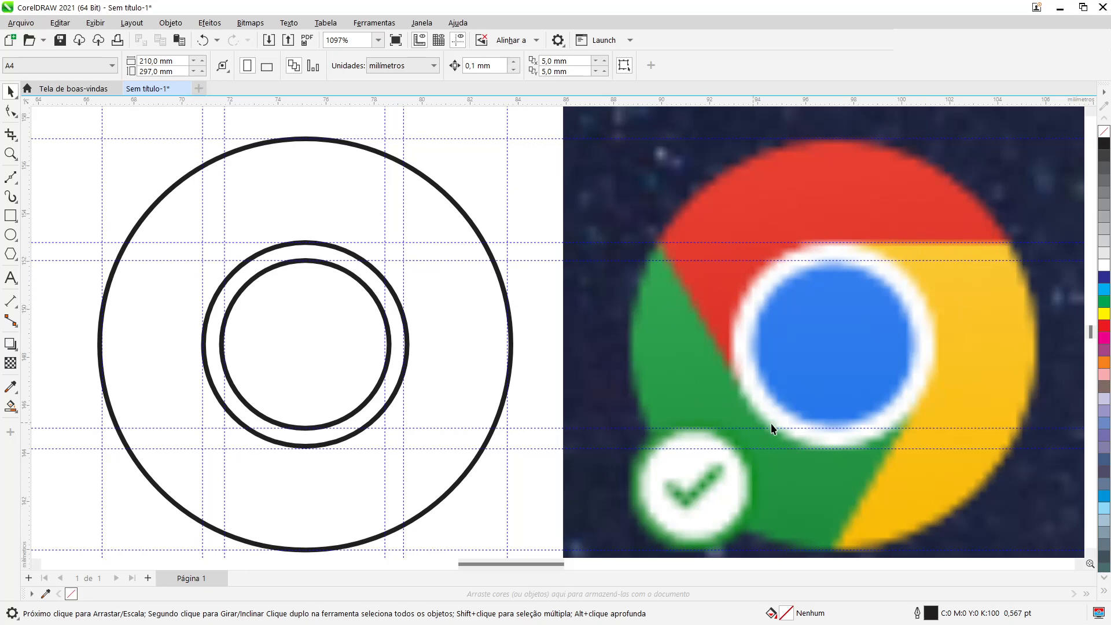
scroll(325, 228, up, 4)
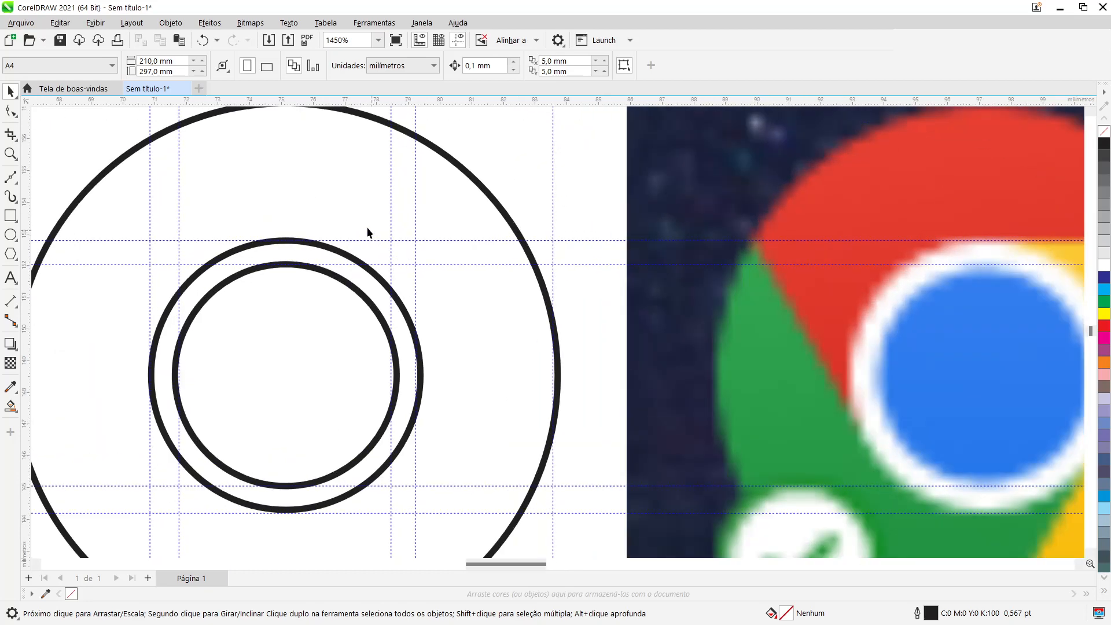
click(7, 179)
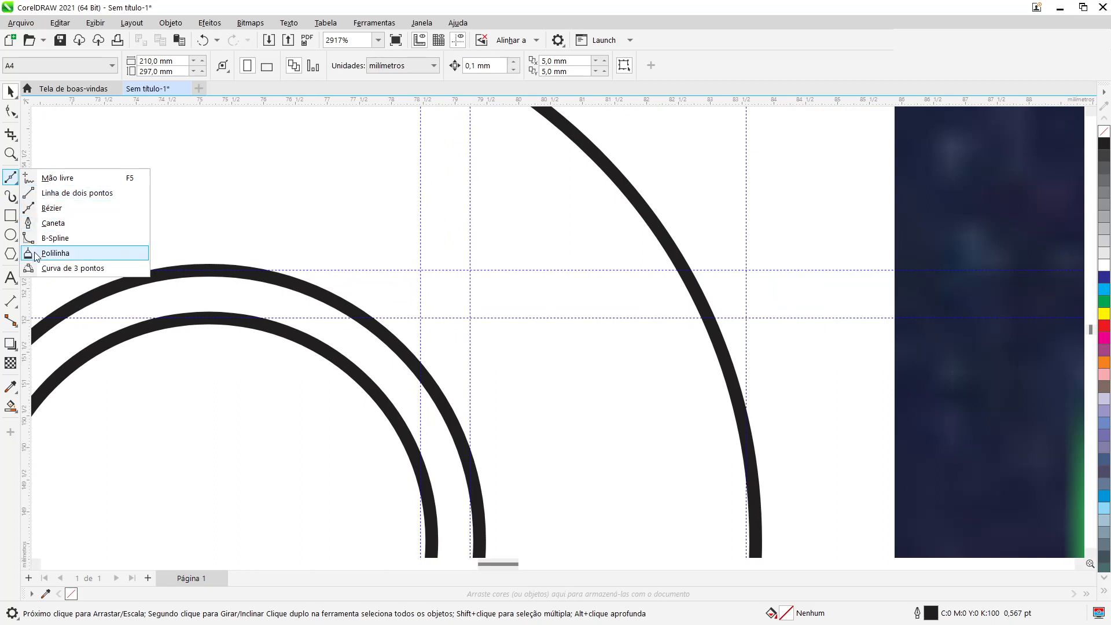
click(49, 210)
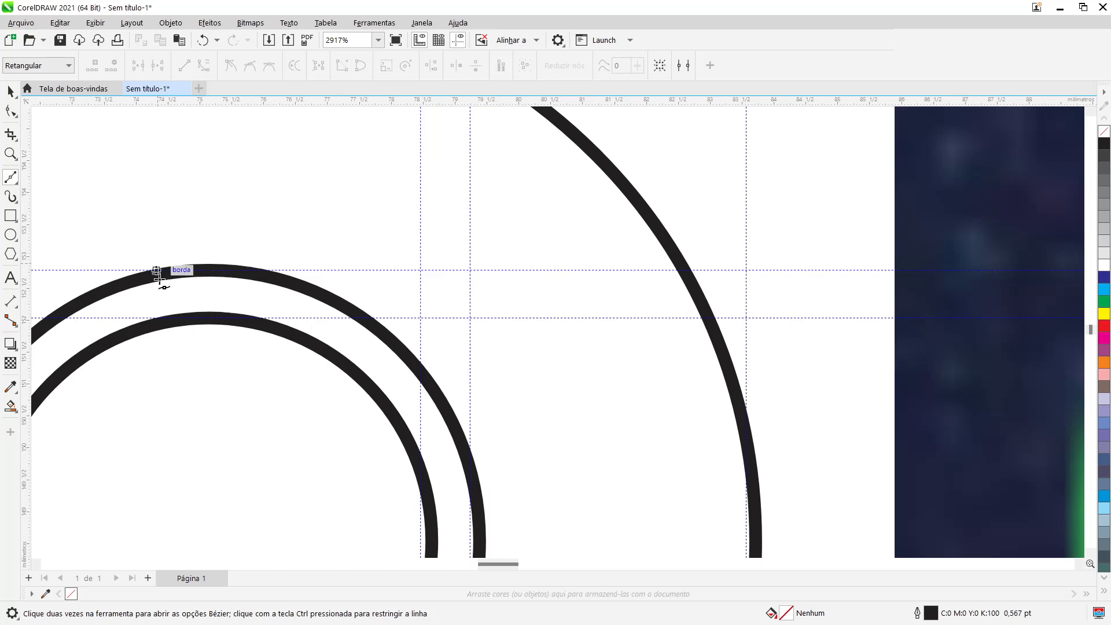
click(209, 270)
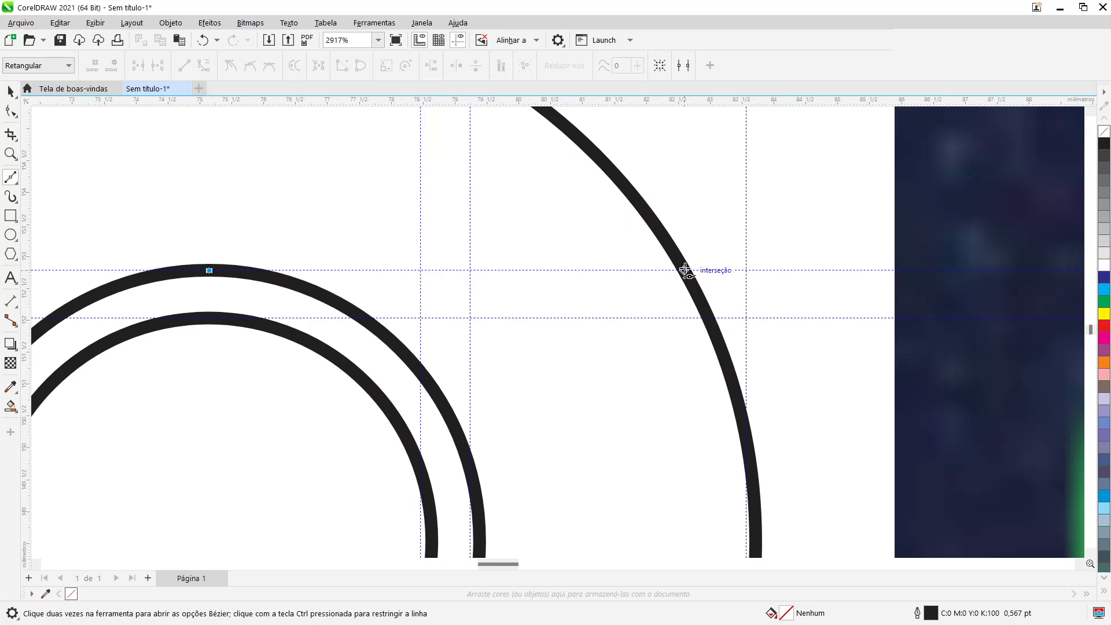
key(shift)
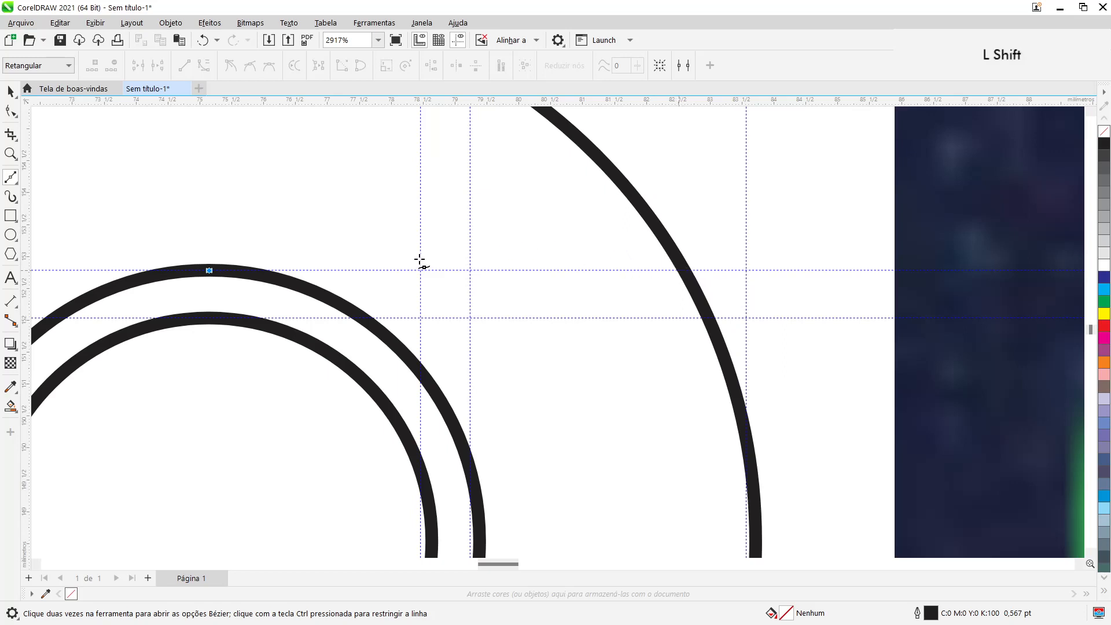
shift+click(685, 271)
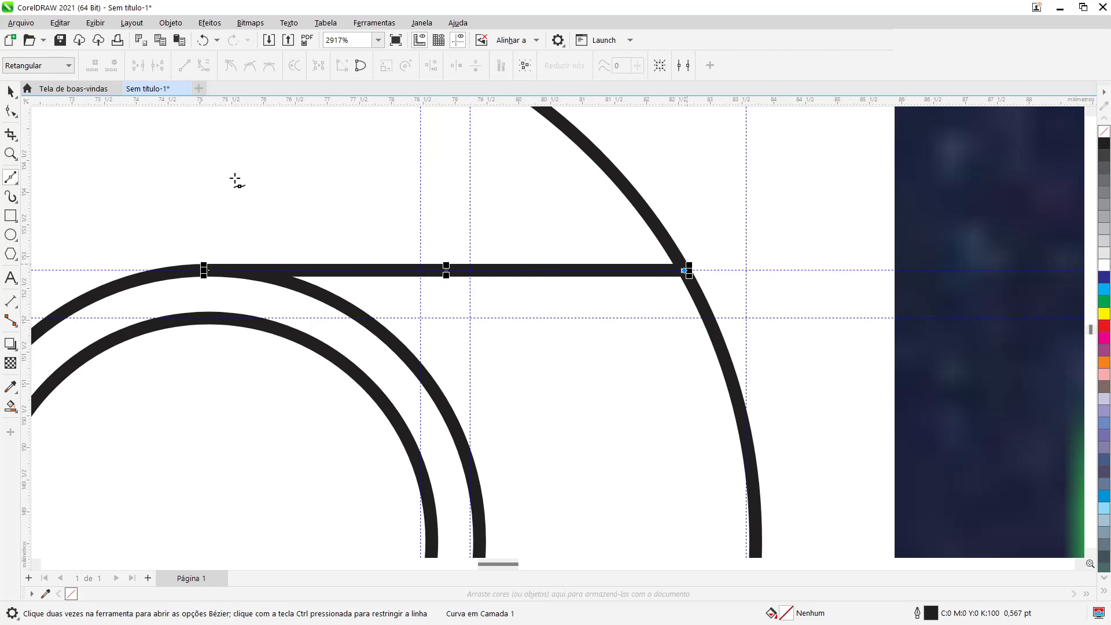
click(10, 92)
scroll(322, 408, down, 3)
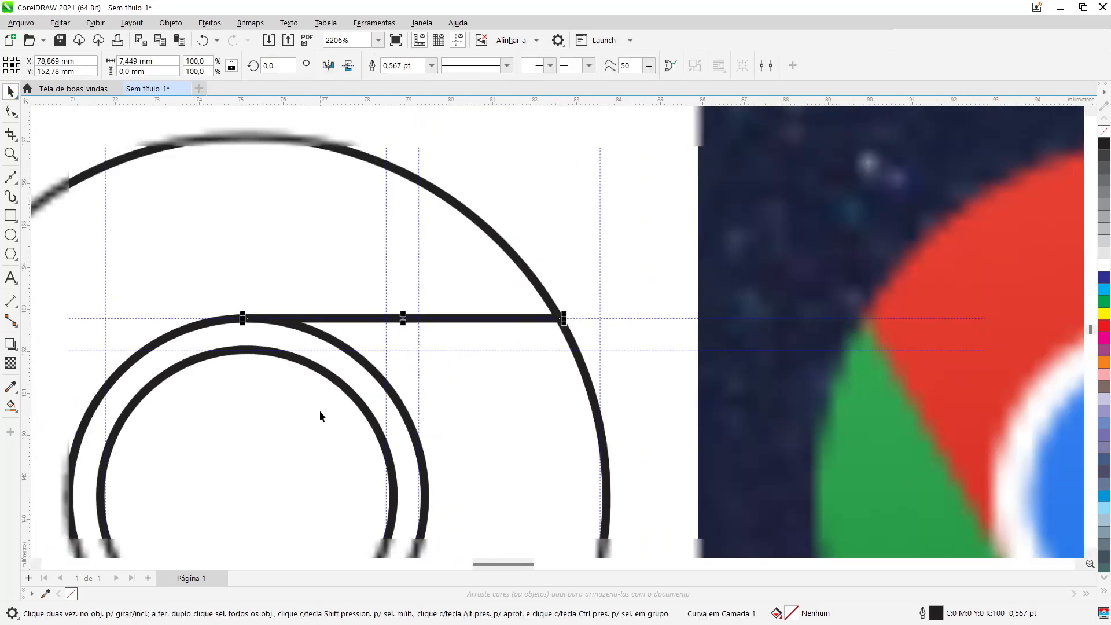
scroll(320, 412, down, 2)
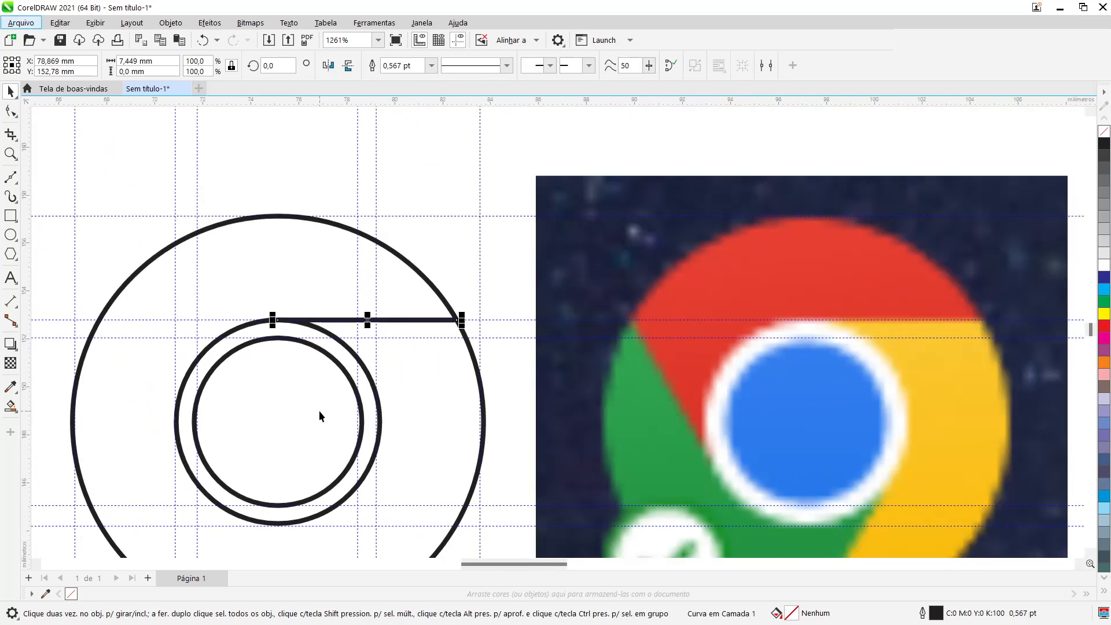
scroll(320, 412, down, 1)
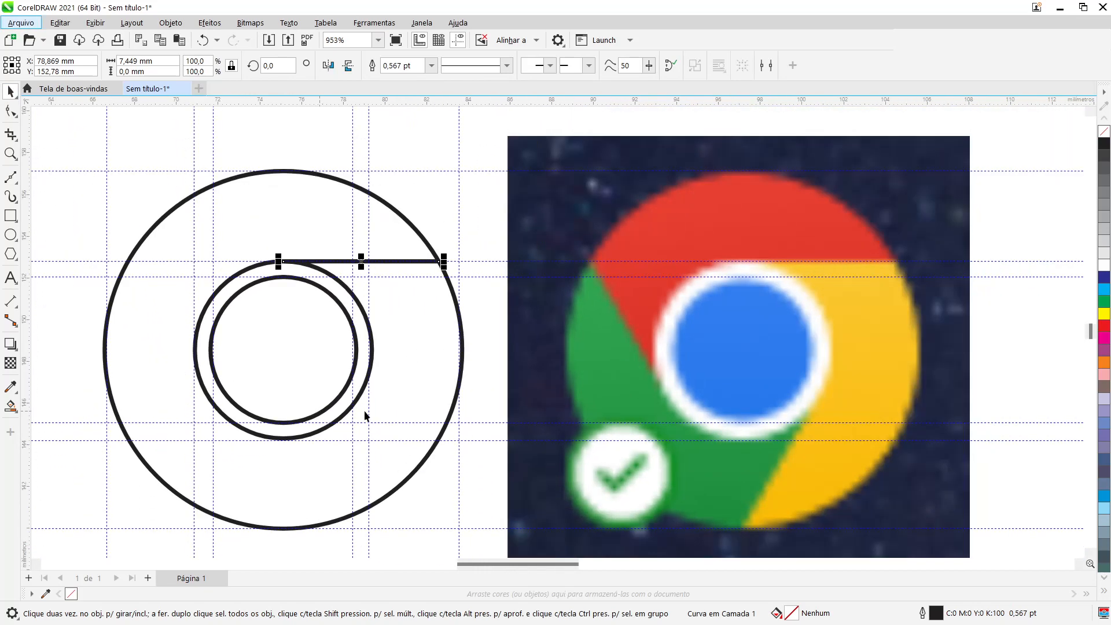
click(484, 230)
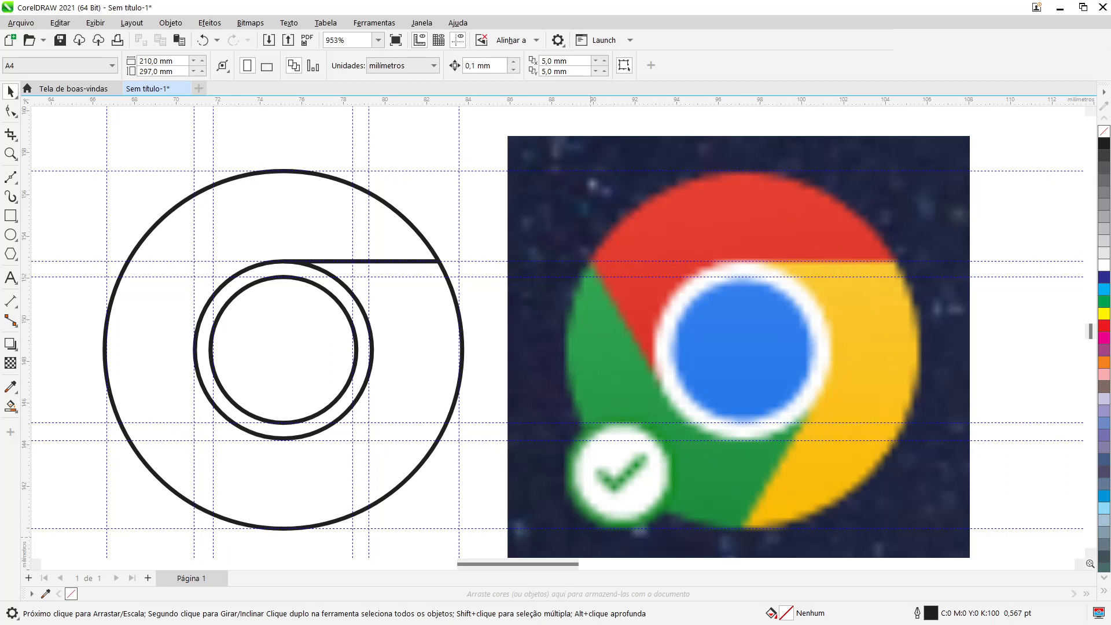
Switch to the Calculator, divide 360 by 3 to get the rotation angle, and close it.
key(XF86Calculator)
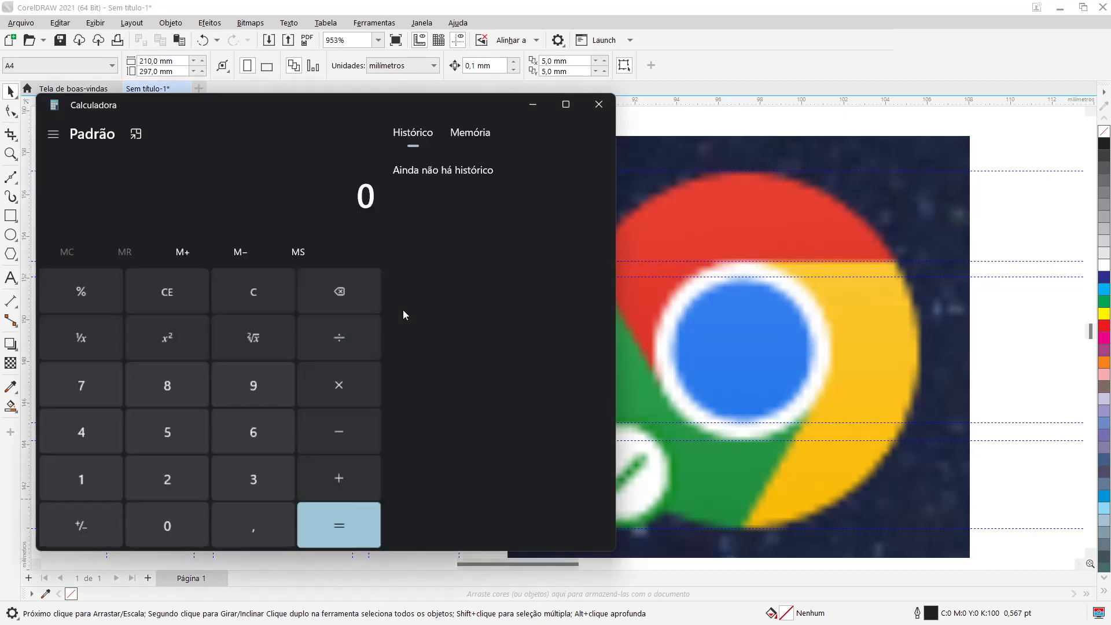
click(225, 485)
click(240, 437)
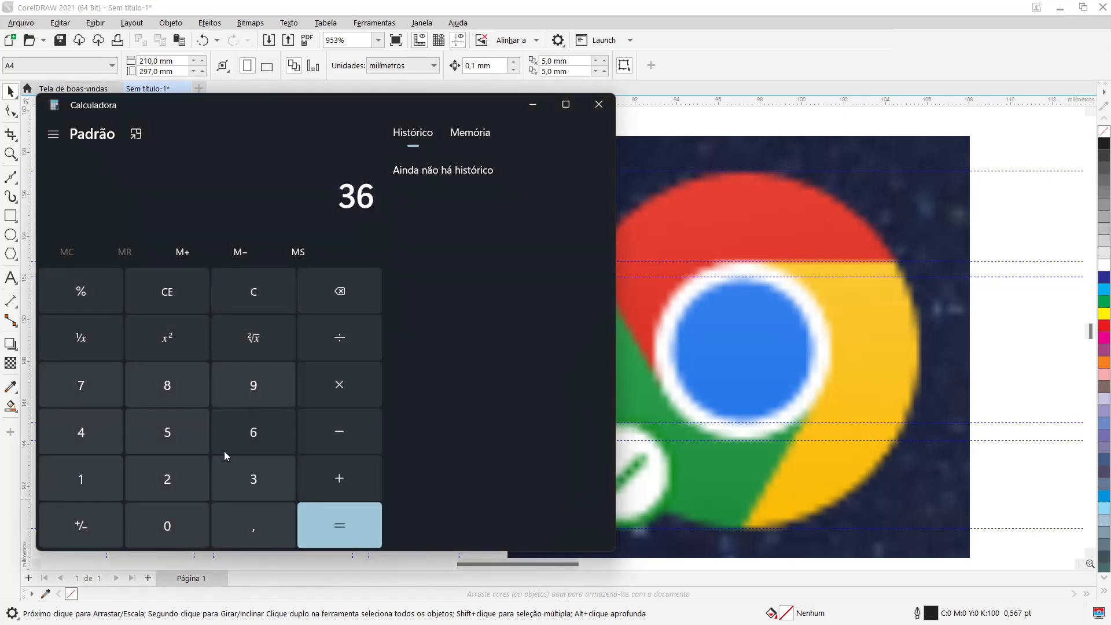
click(181, 521)
click(335, 340)
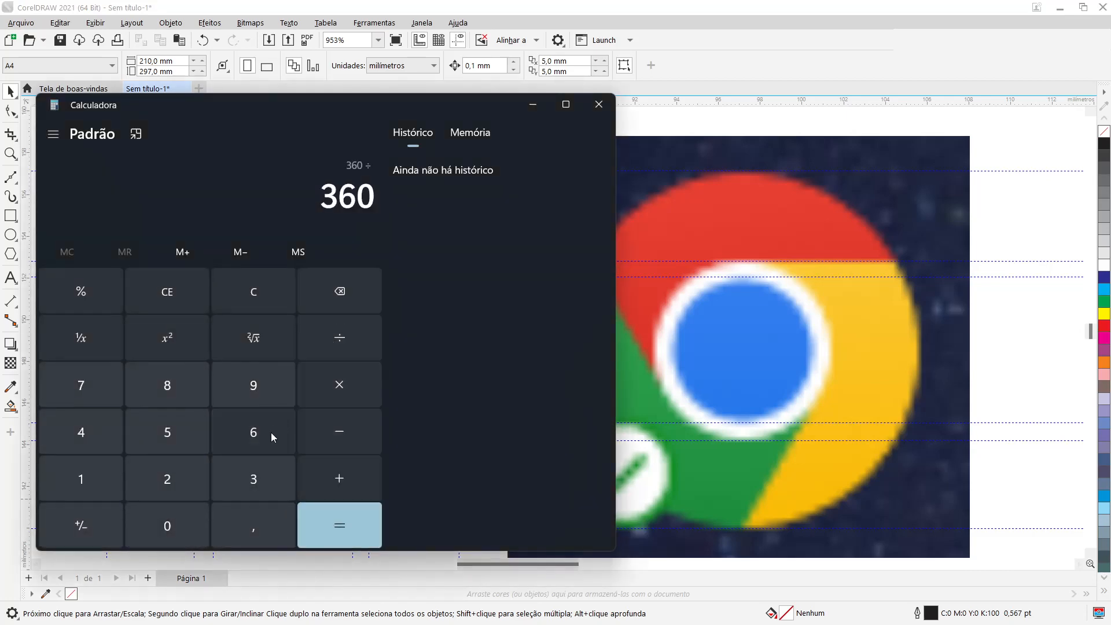
click(253, 478)
click(344, 523)
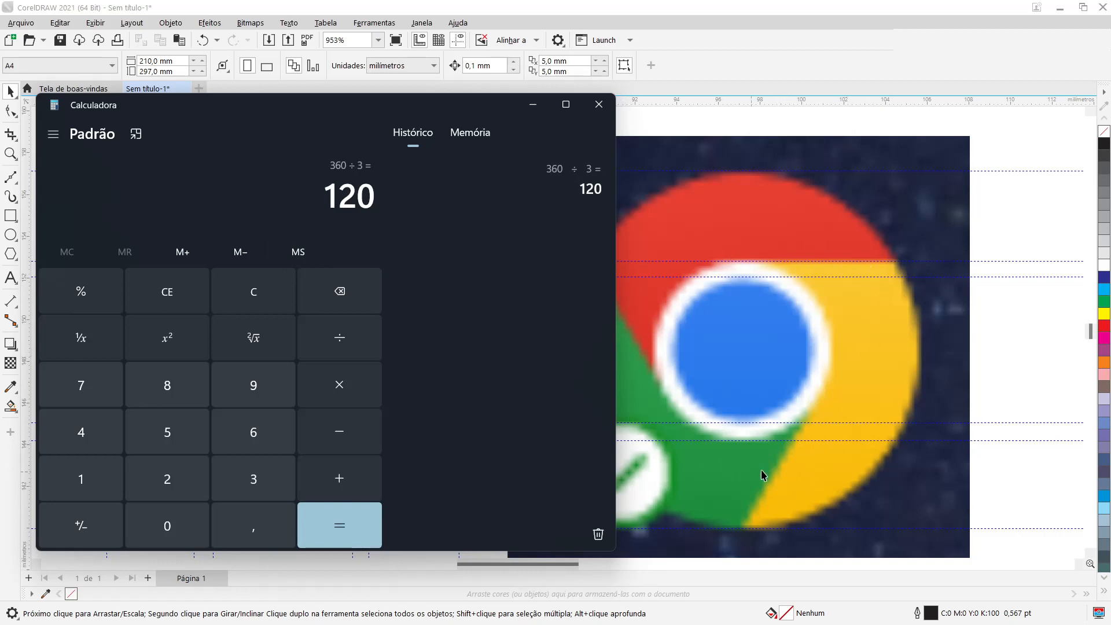
click(599, 104)
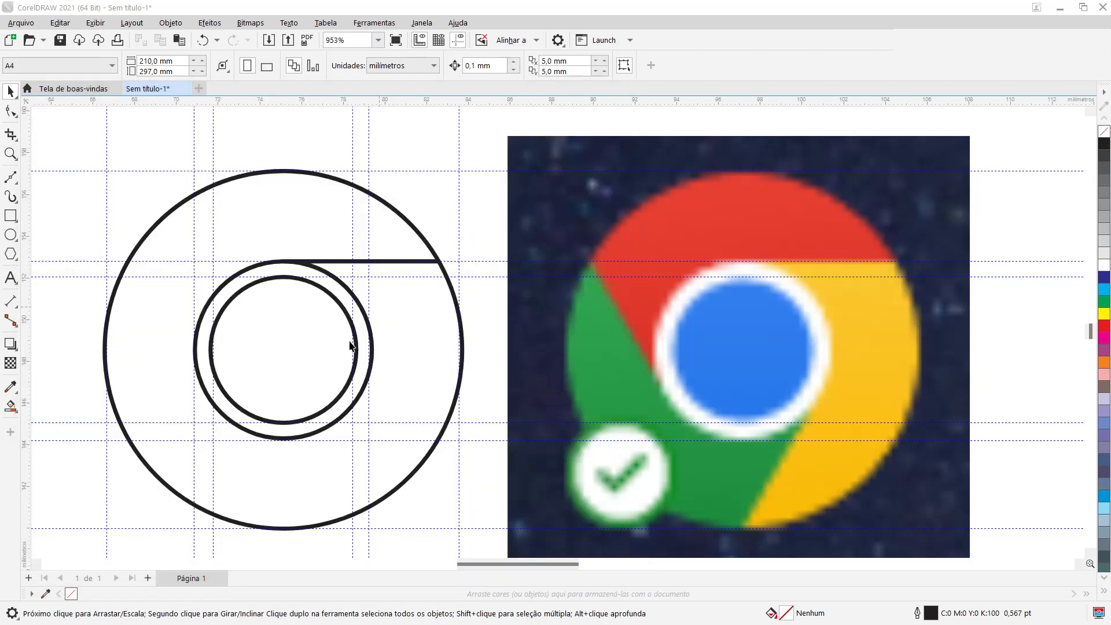
Move the horizontal line's rotation centre to the common centre of the circles and check the snapping options.
click(403, 263)
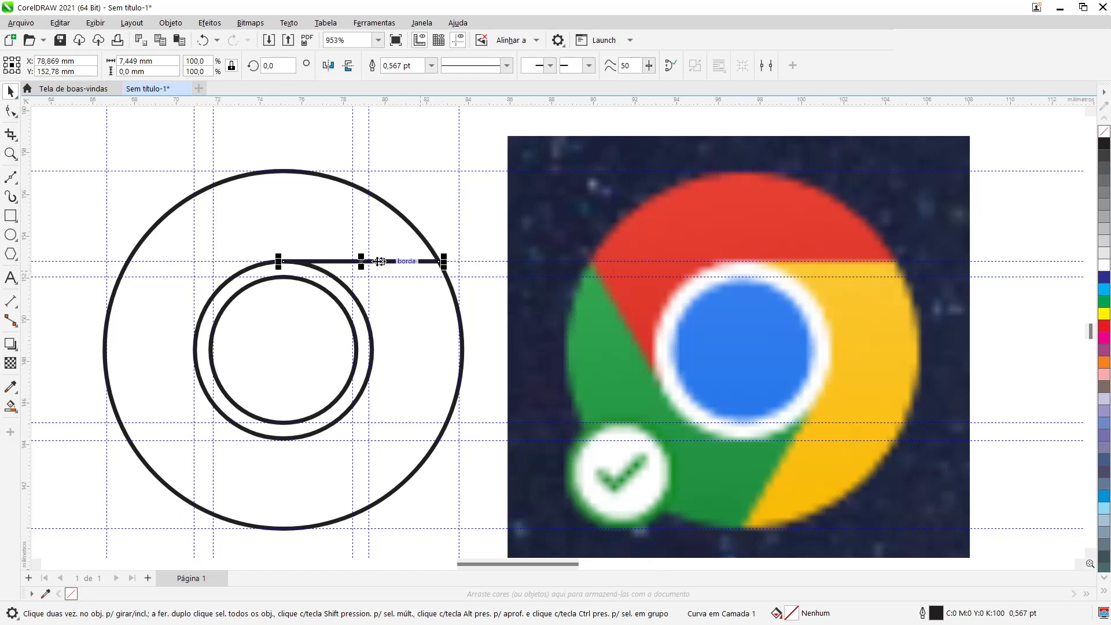
click(361, 262)
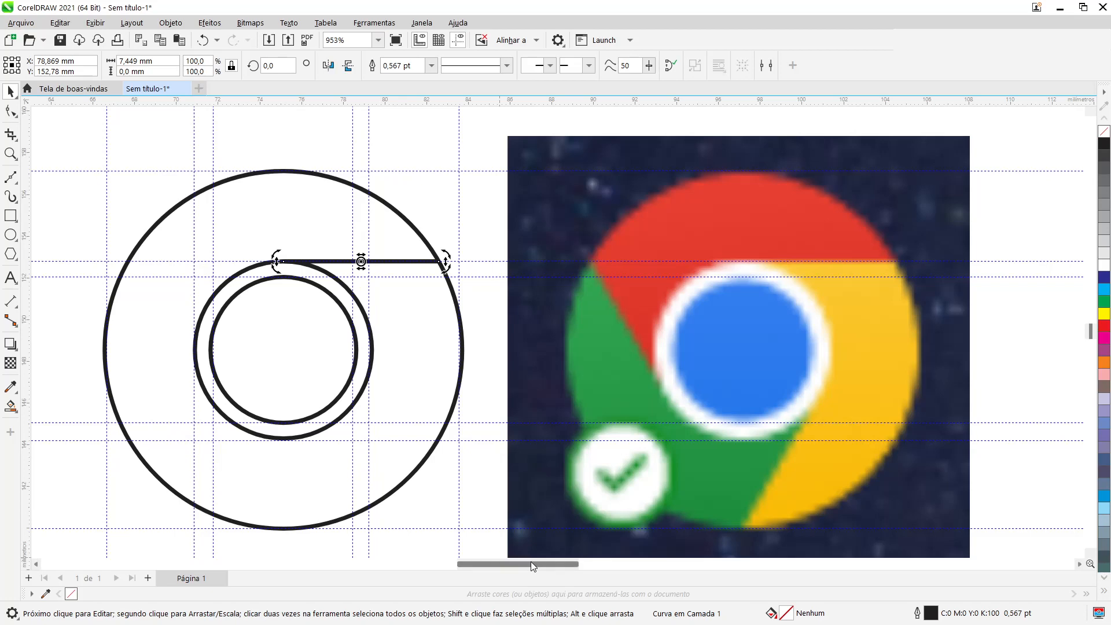
drag(530, 561, 517, 560)
scroll(417, 353, up, 1)
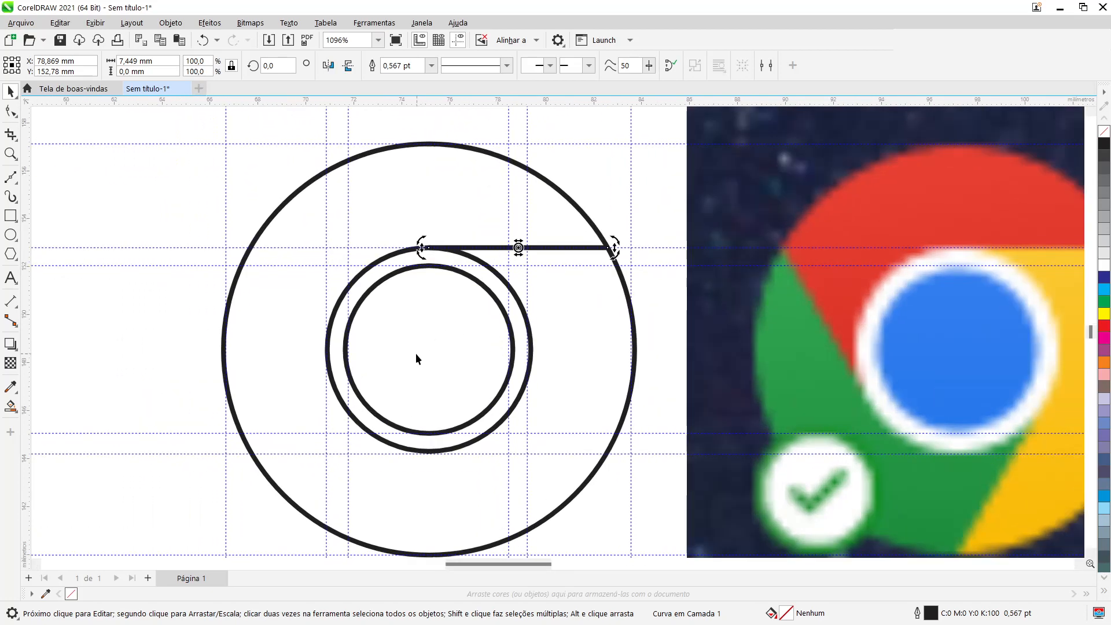
click(554, 248)
click(554, 248)
drag(520, 248, 429, 349)
click(515, 41)
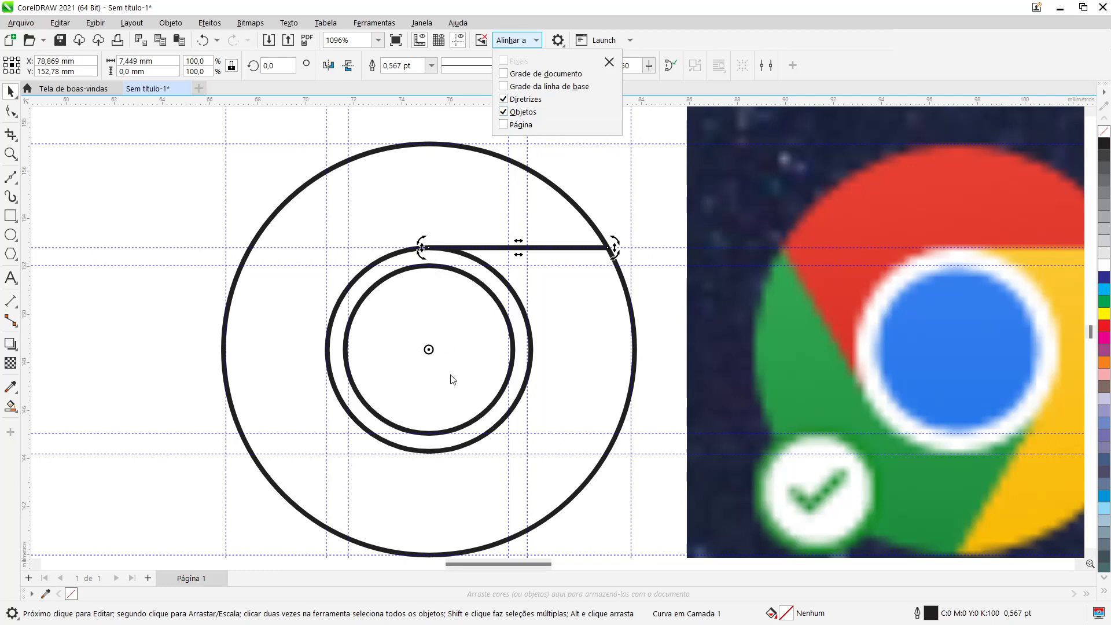
click(875, 62)
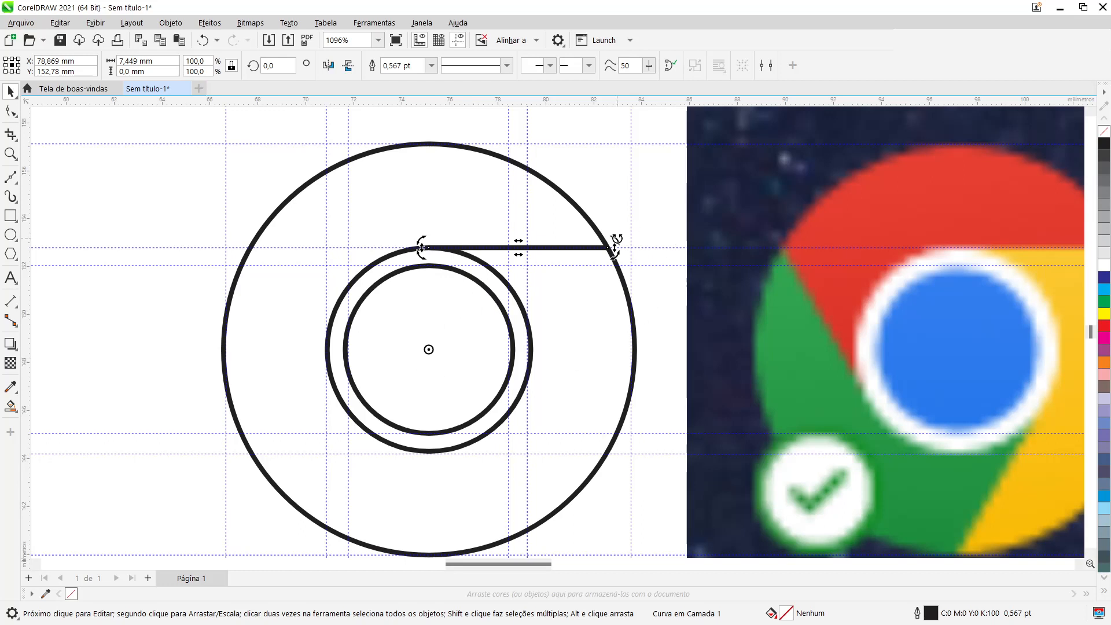
Create a copy of the horizontal line rotated 120° around the circles' centre, keeping the original.
drag(617, 238, 178, 222)
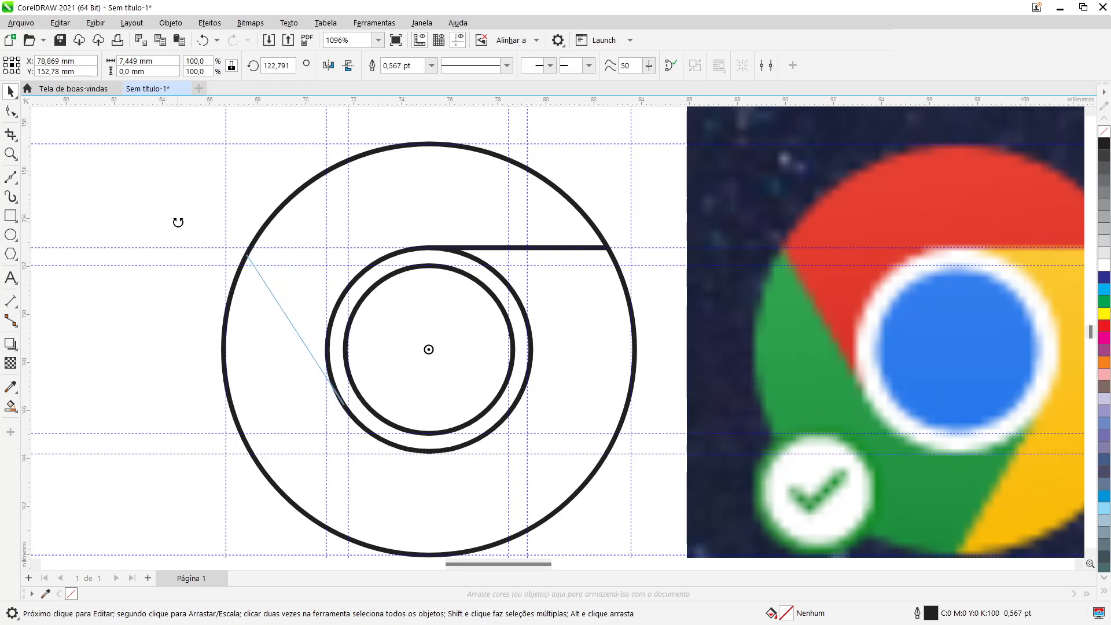
key(ctrl)
drag(177, 222, 256, 238)
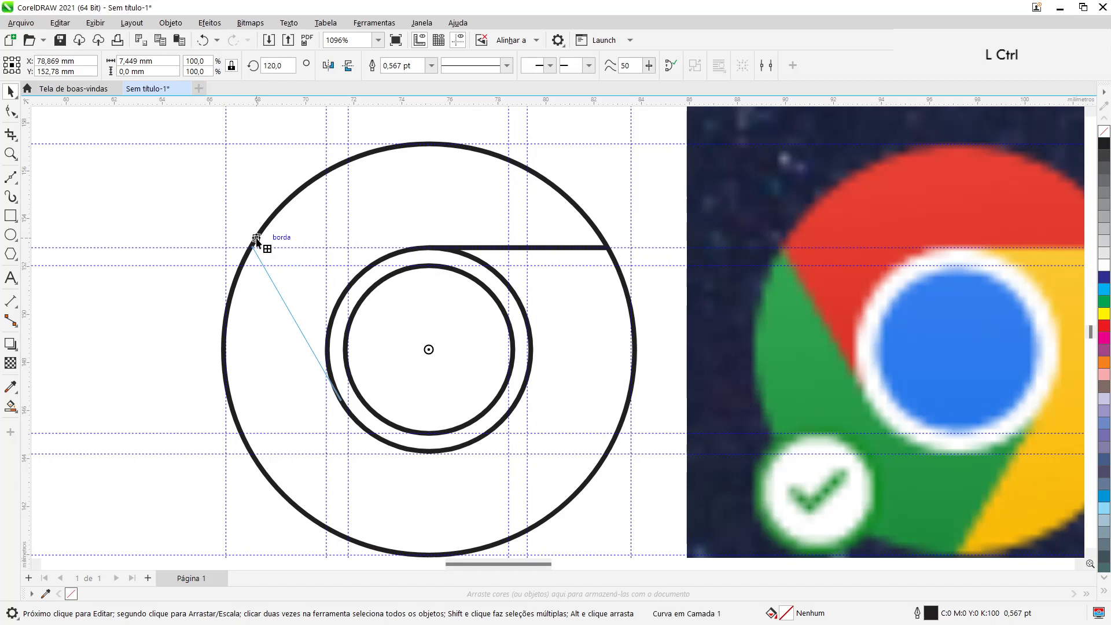
click(256, 238)
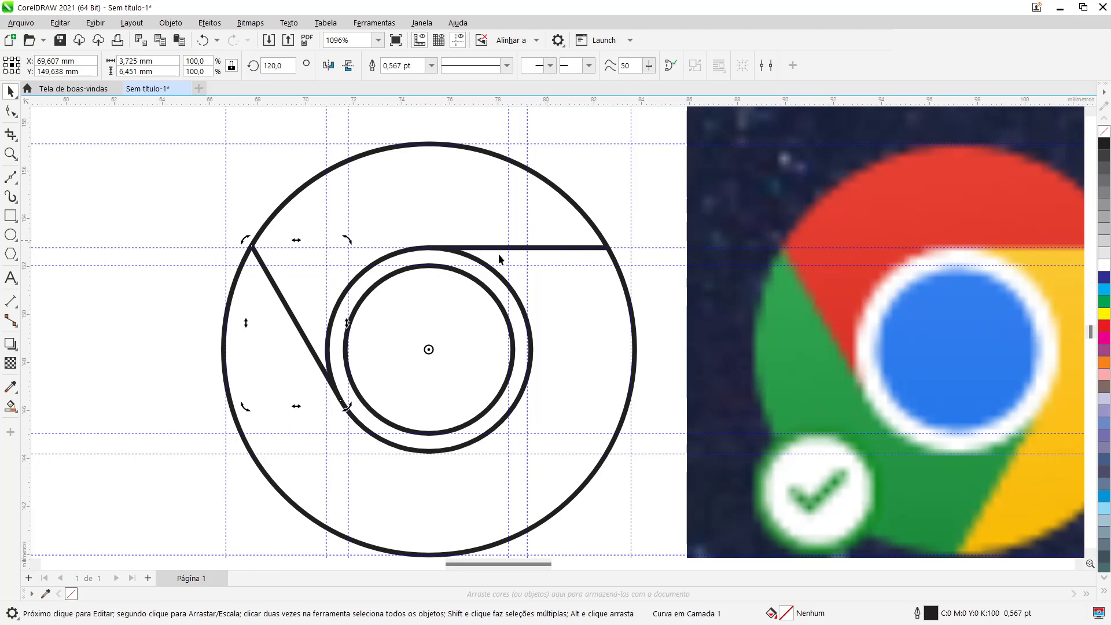
Try to rotate the slanted line a further 120° around the circles' centre, and undo the rotation.
drag(244, 239, 385, 492)
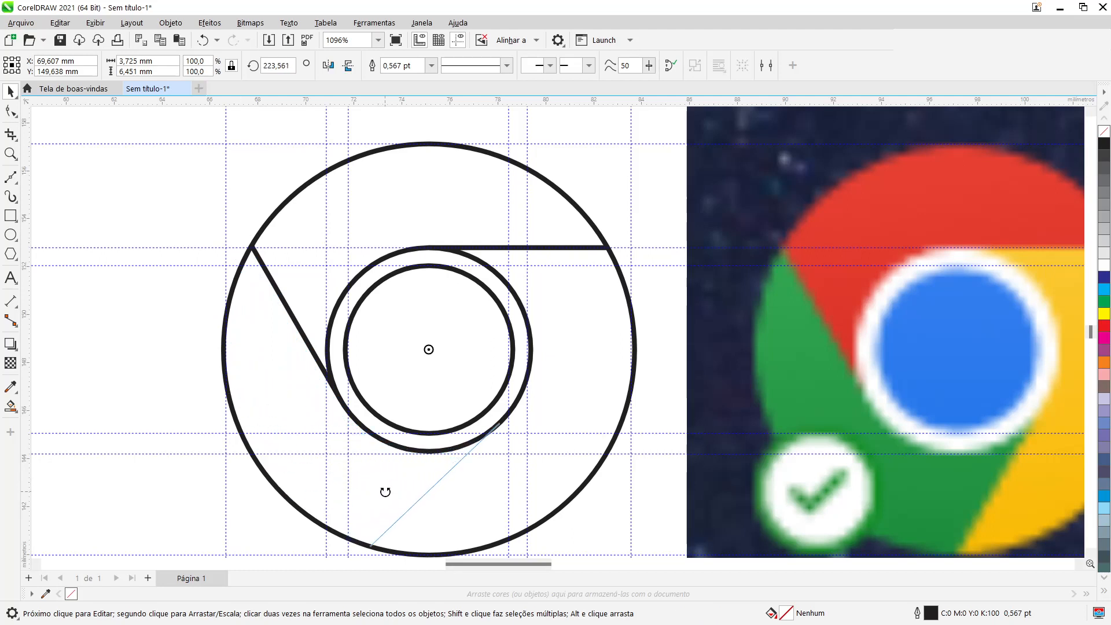
key(ctrl)
drag(385, 492, 429, 491)
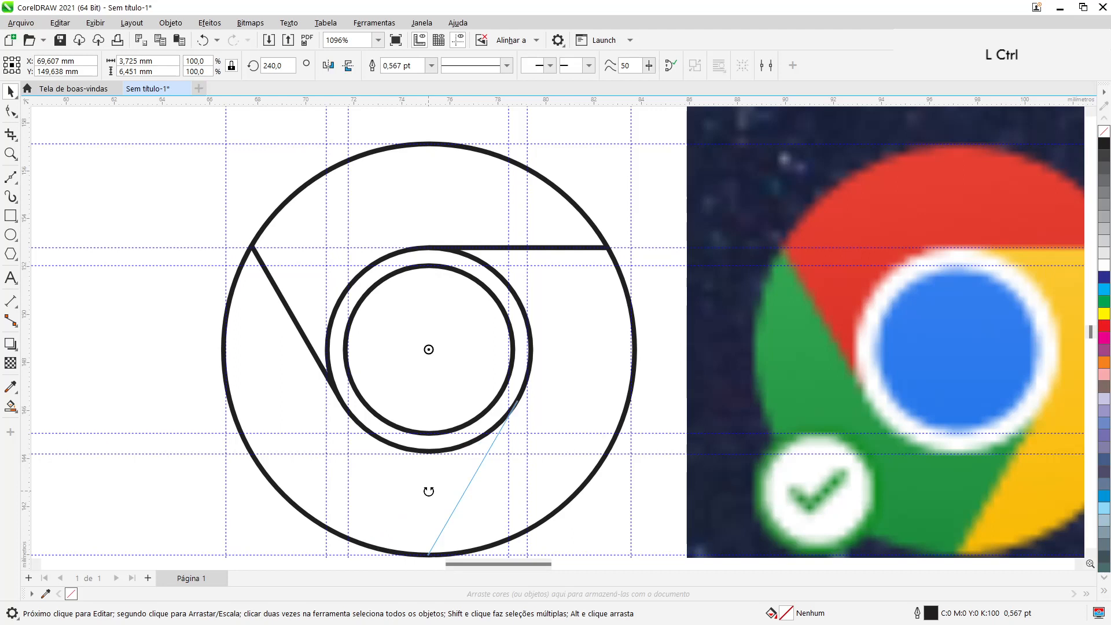
drag(428, 491, 428, 491)
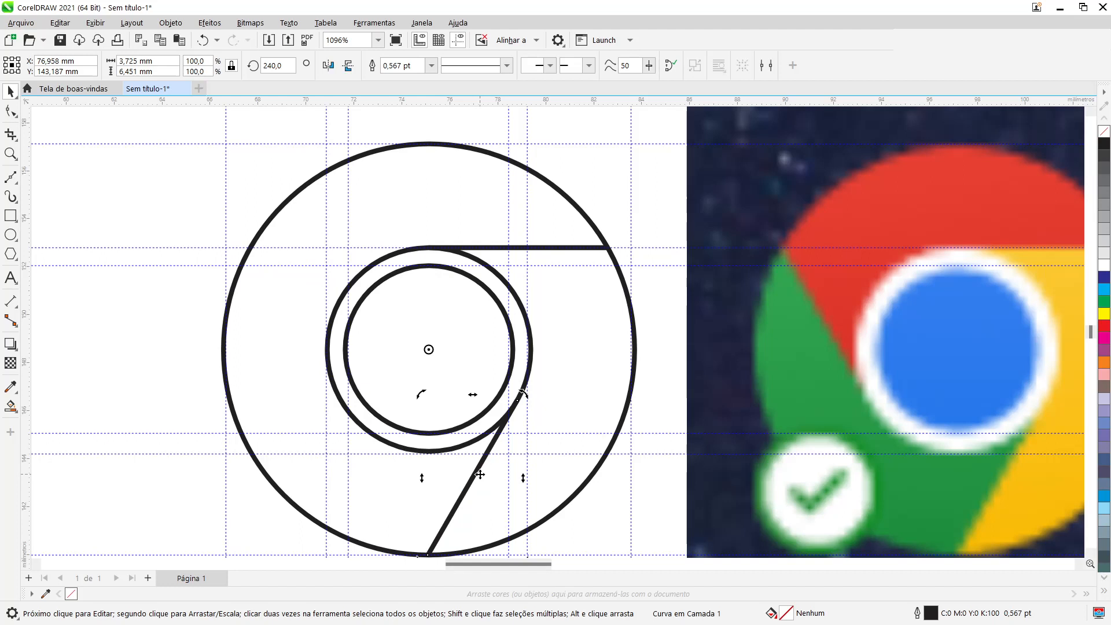
click(202, 41)
Create a copy of the lower slanted line rotated a further 120° around the circles' centre, keeping the original line.
drag(245, 238, 414, 495)
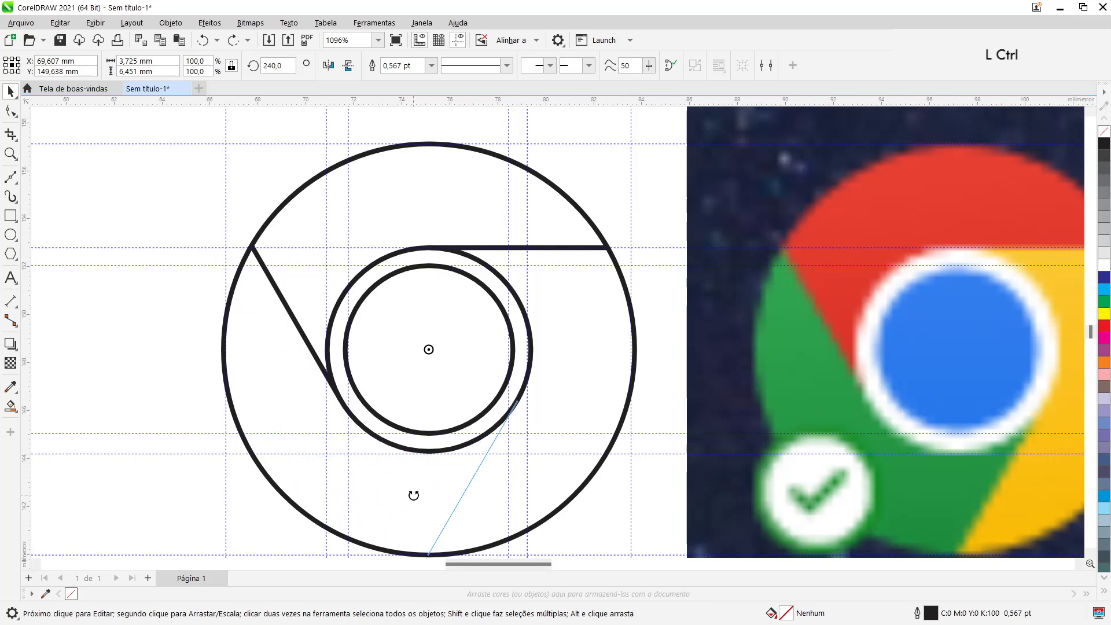
drag(414, 495, 413, 499)
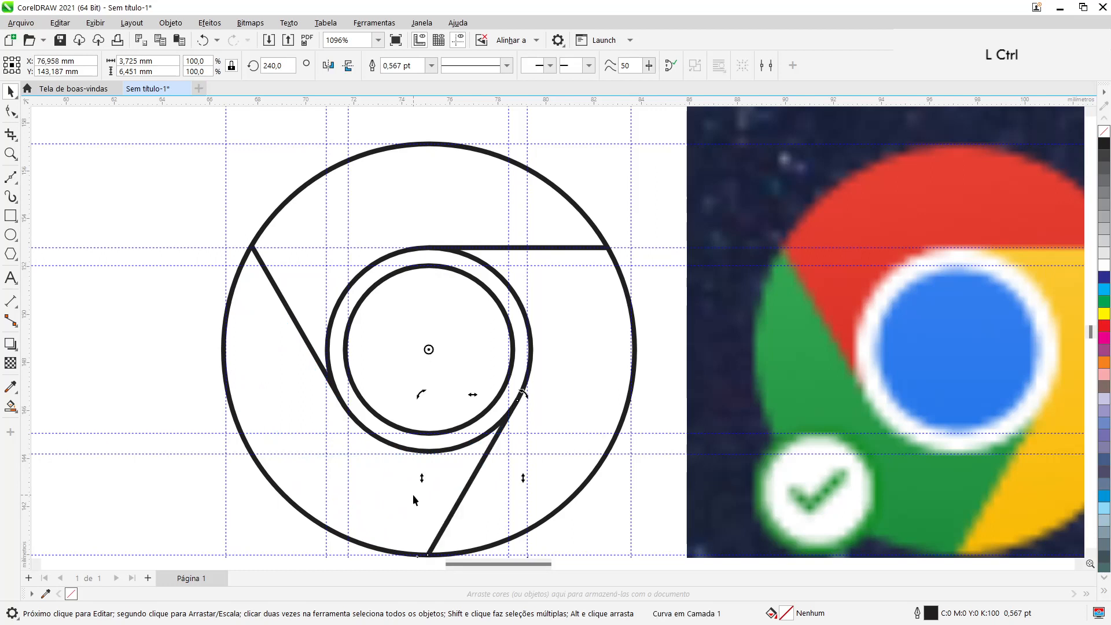
click(154, 326)
Move the horizontal line and the outer circle out of place to check that they are separate objects, and undo both moves.
drag(516, 560, 530, 563)
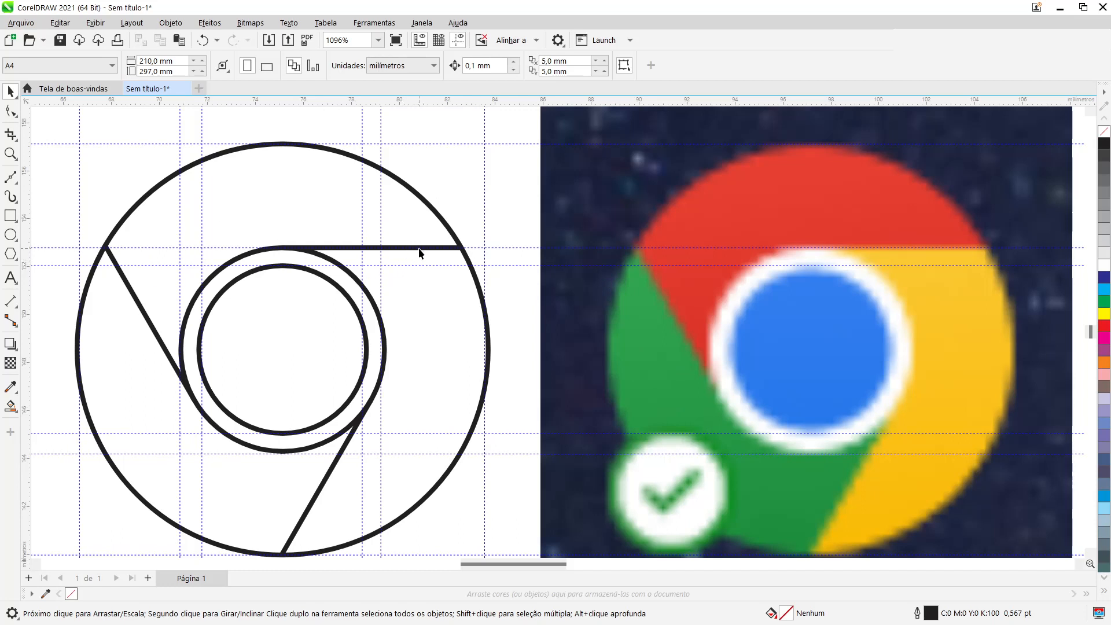
drag(418, 248, 527, 206)
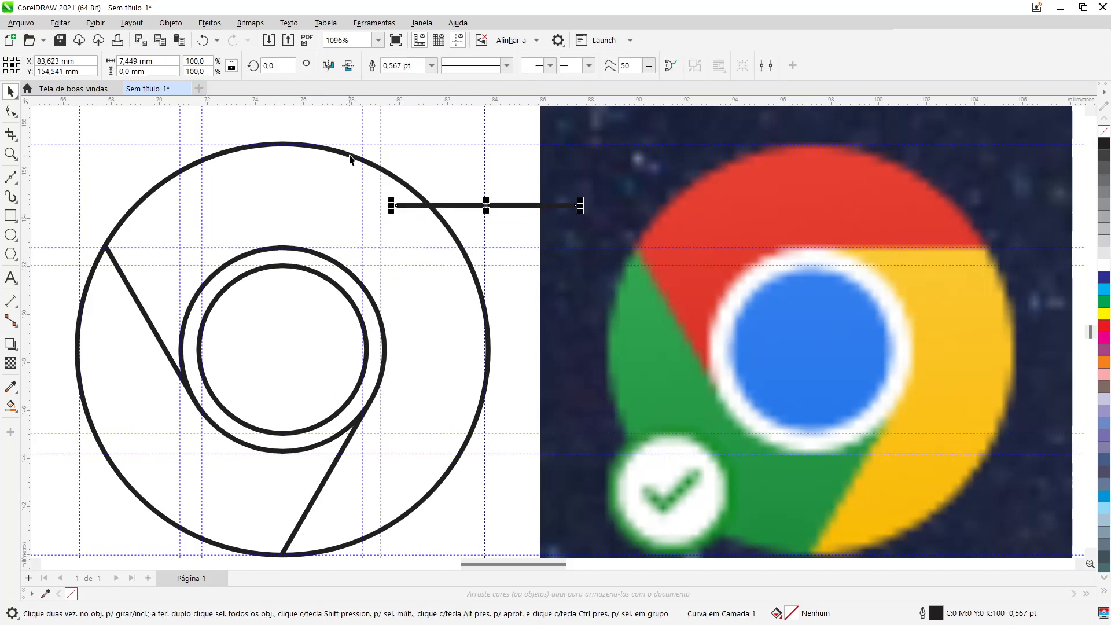
drag(350, 159, 428, 133)
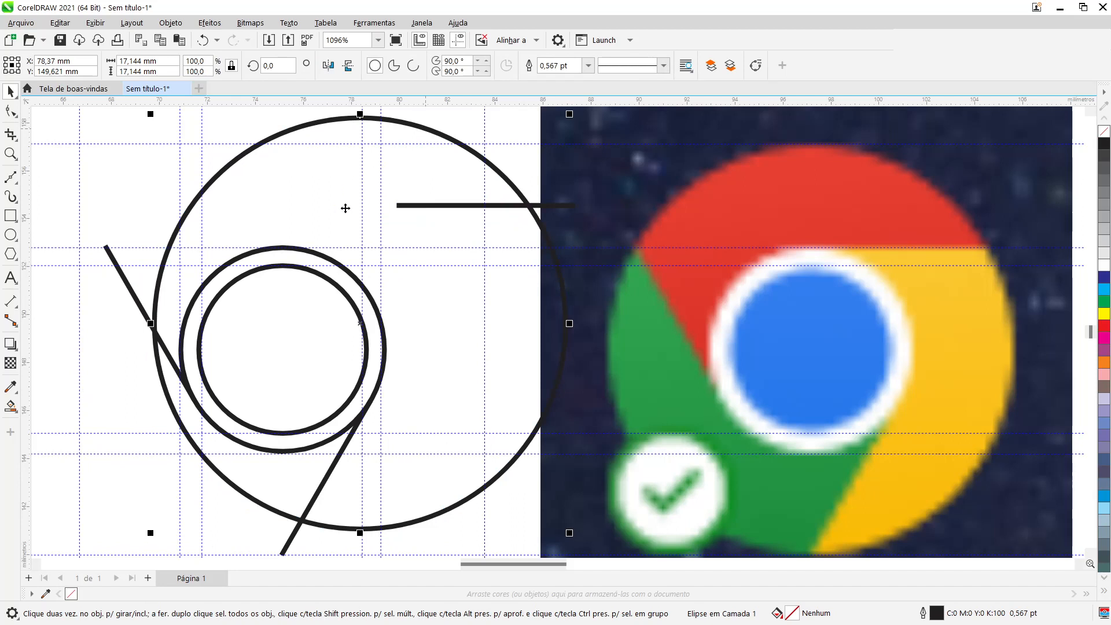
click(204, 42)
click(203, 42)
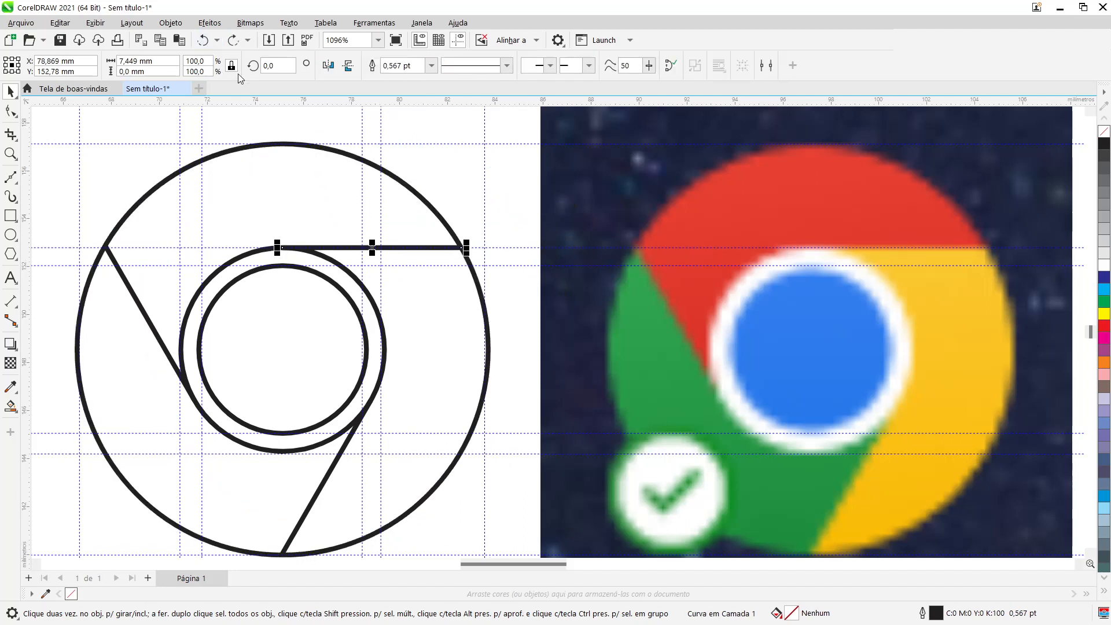
click(510, 176)
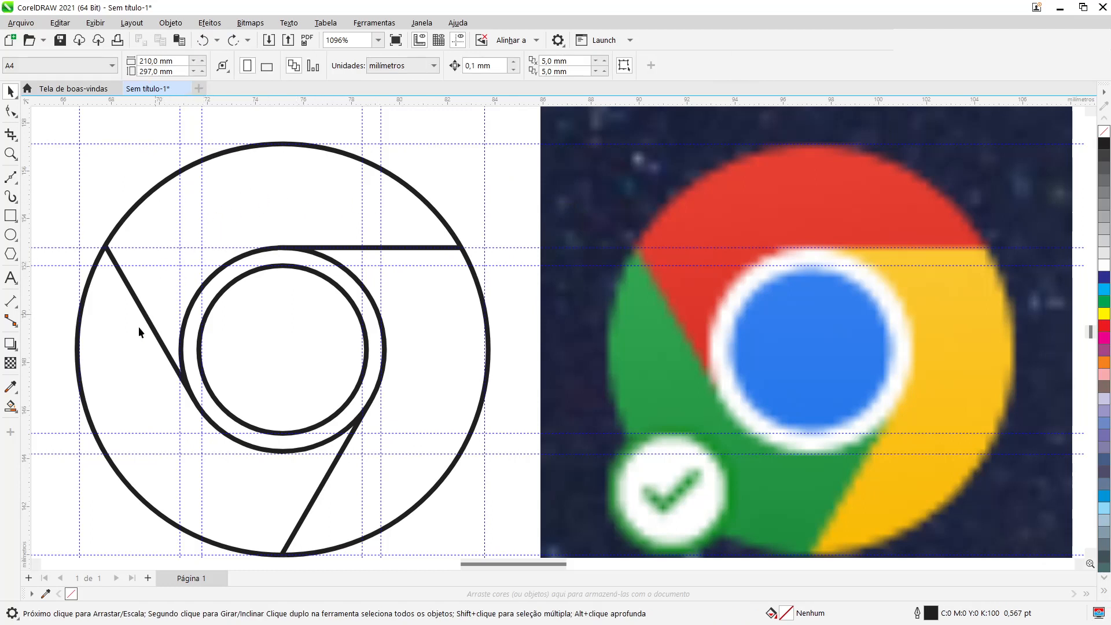
Create filled shapes from the three outer sectors between the dividing lines with the Smart Fill tool.
click(16, 415)
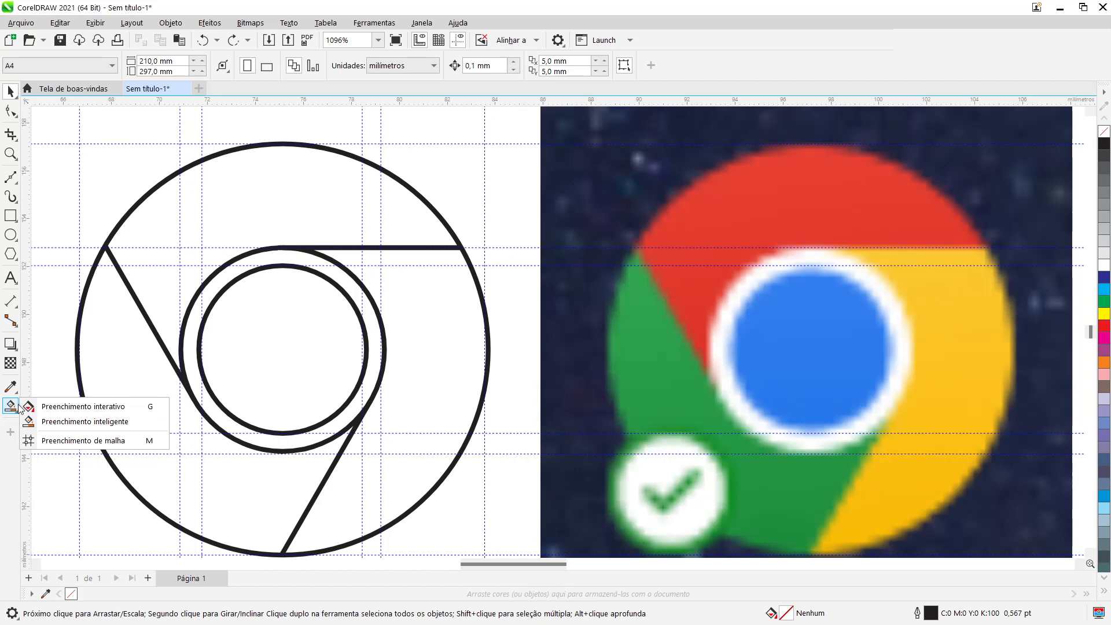
click(73, 428)
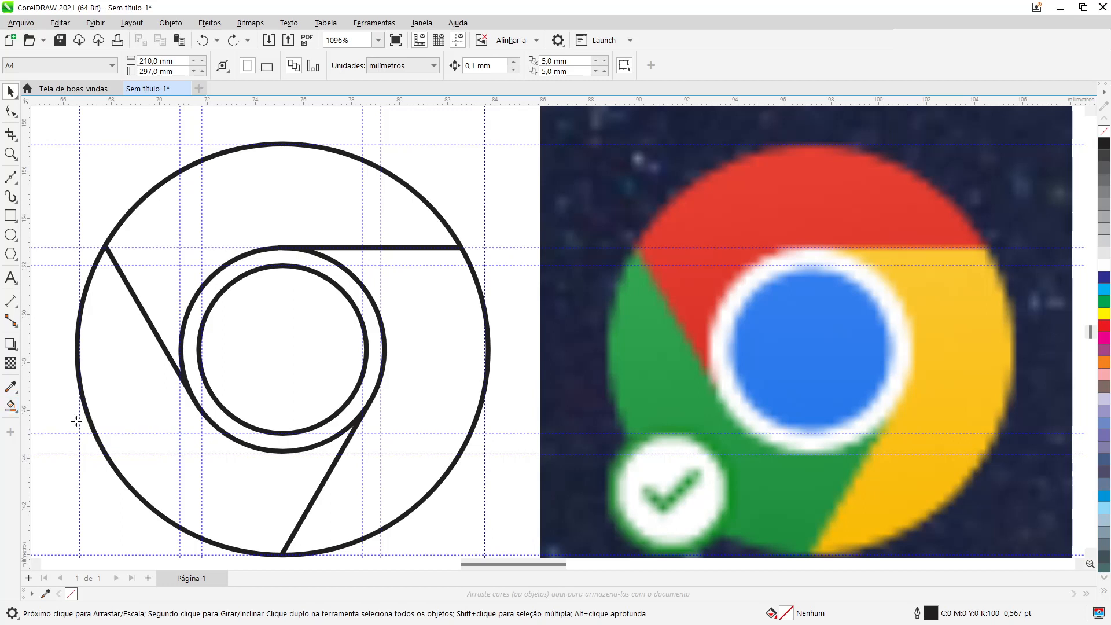
click(286, 198)
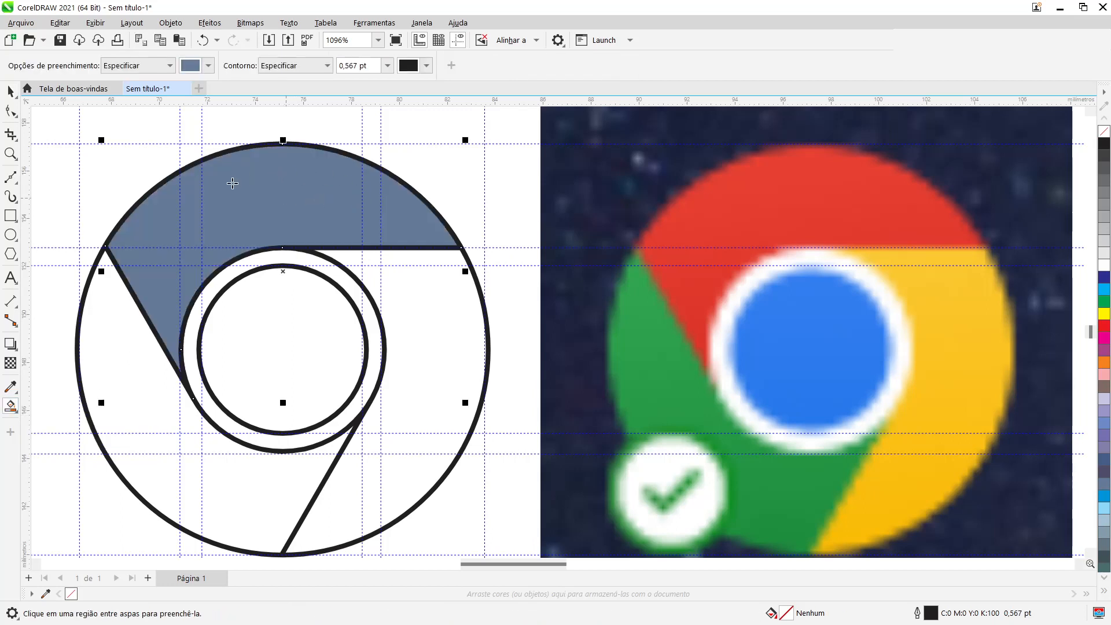
click(134, 379)
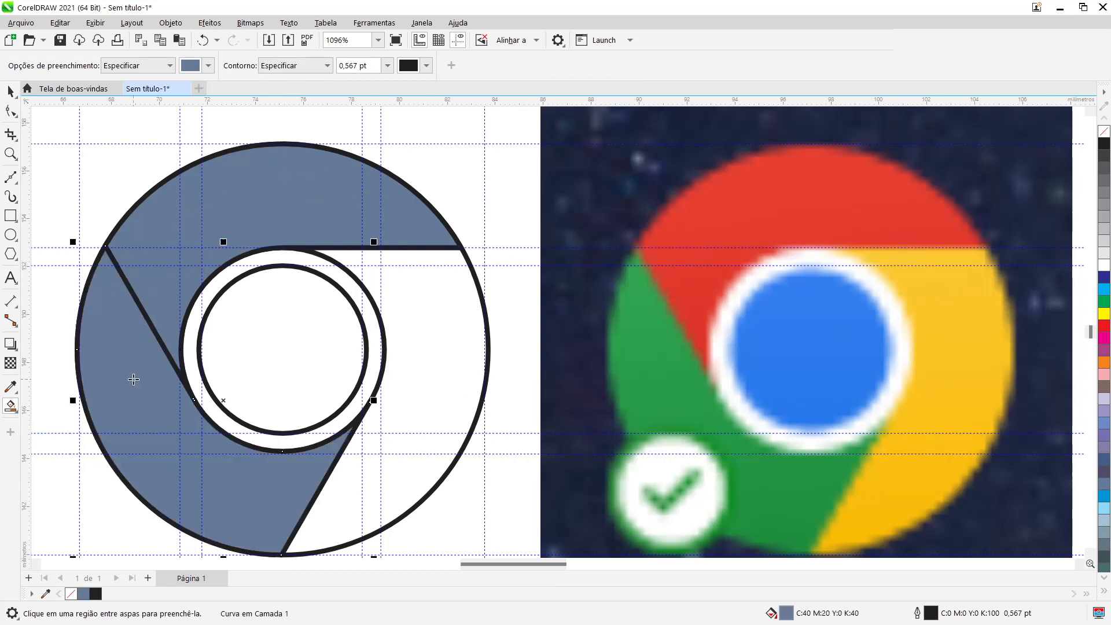
click(440, 378)
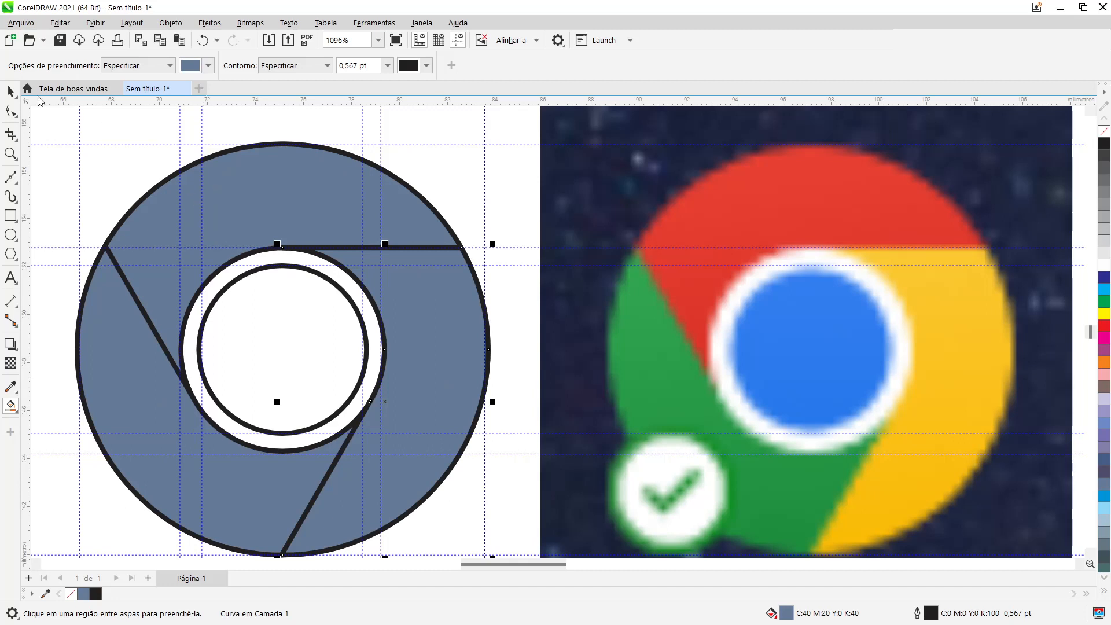
click(11, 92)
click(528, 210)
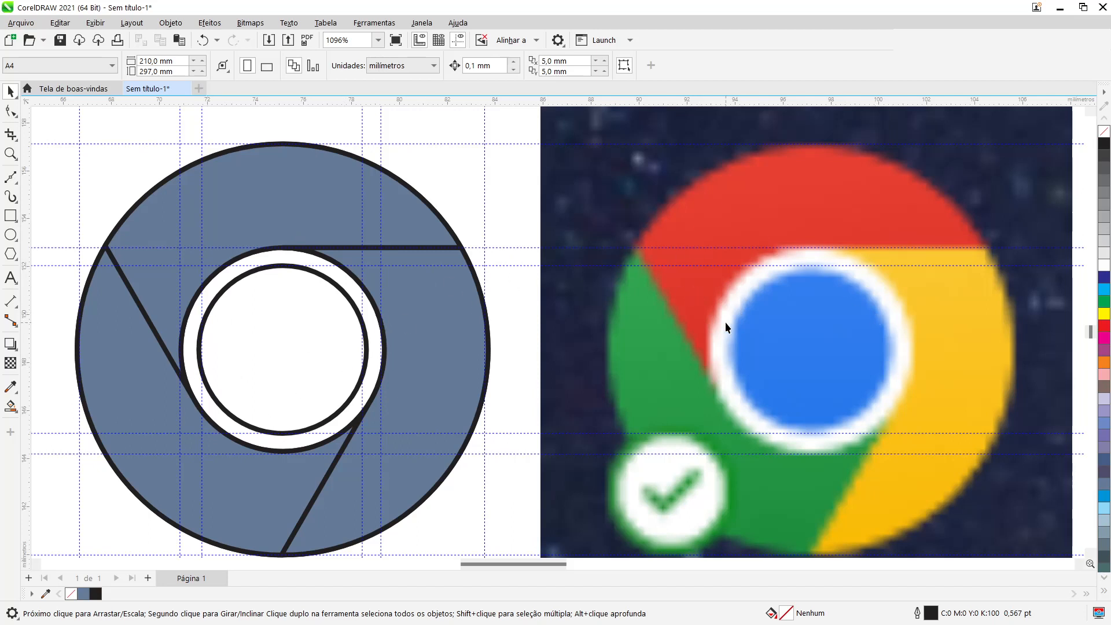
Sample the red and yellow from the reference logo and apply them to the upper and right-hand sectors of the drawing.
click(15, 387)
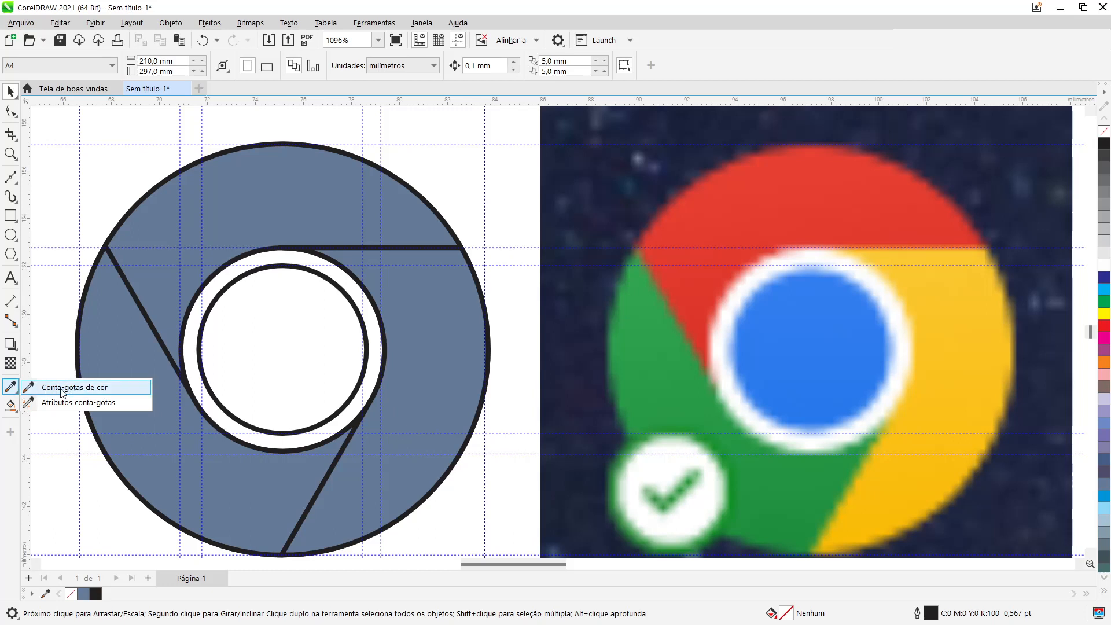
click(90, 388)
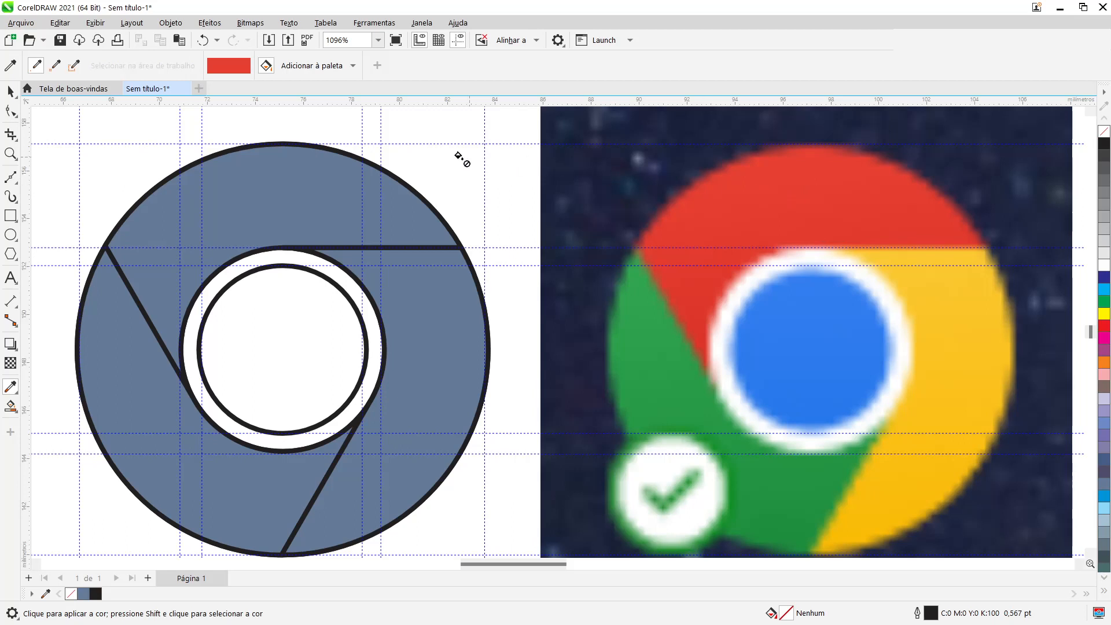
click(255, 191)
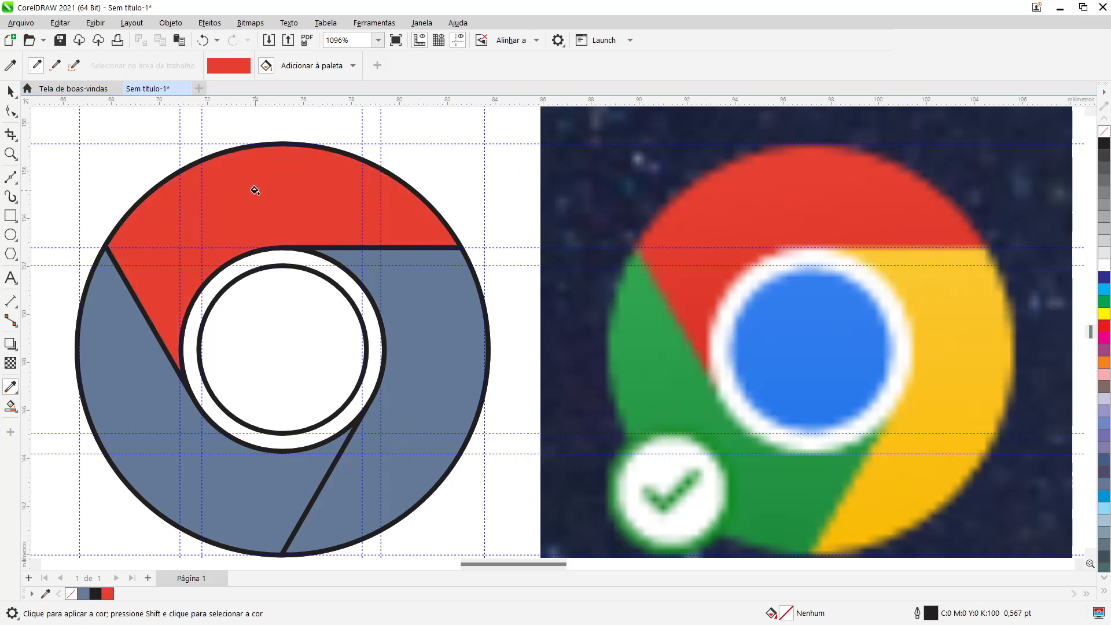
click(10, 66)
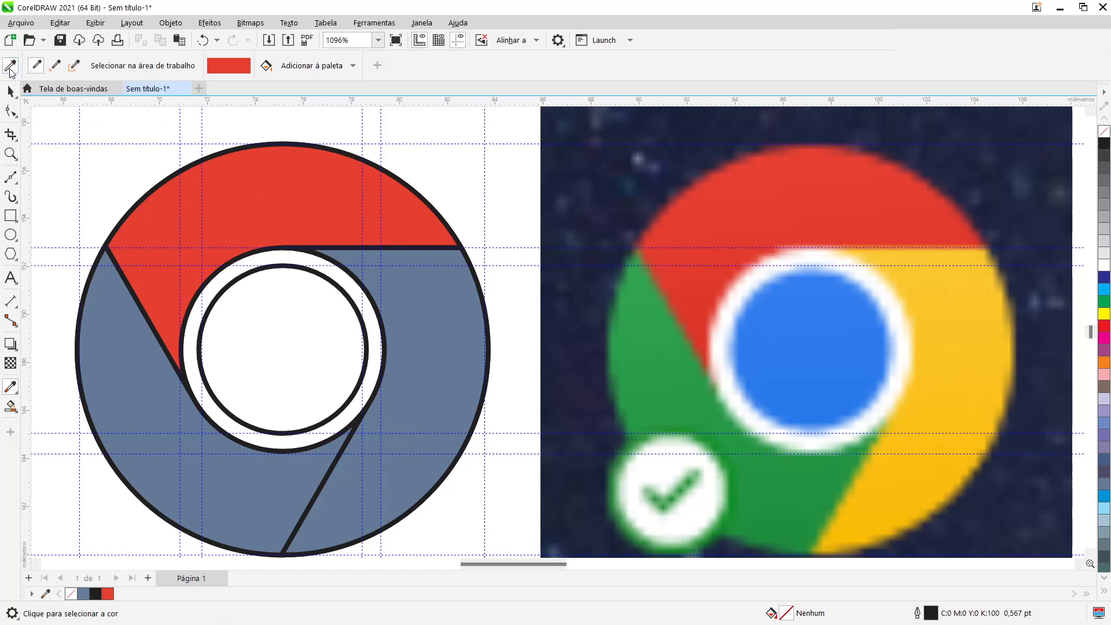
click(954, 338)
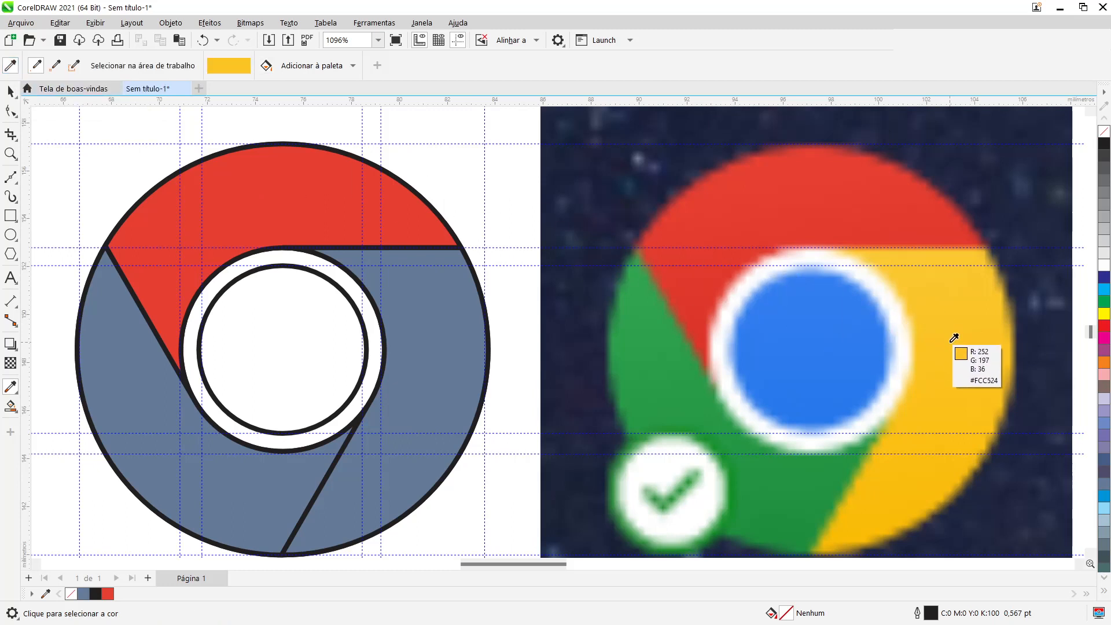
click(428, 339)
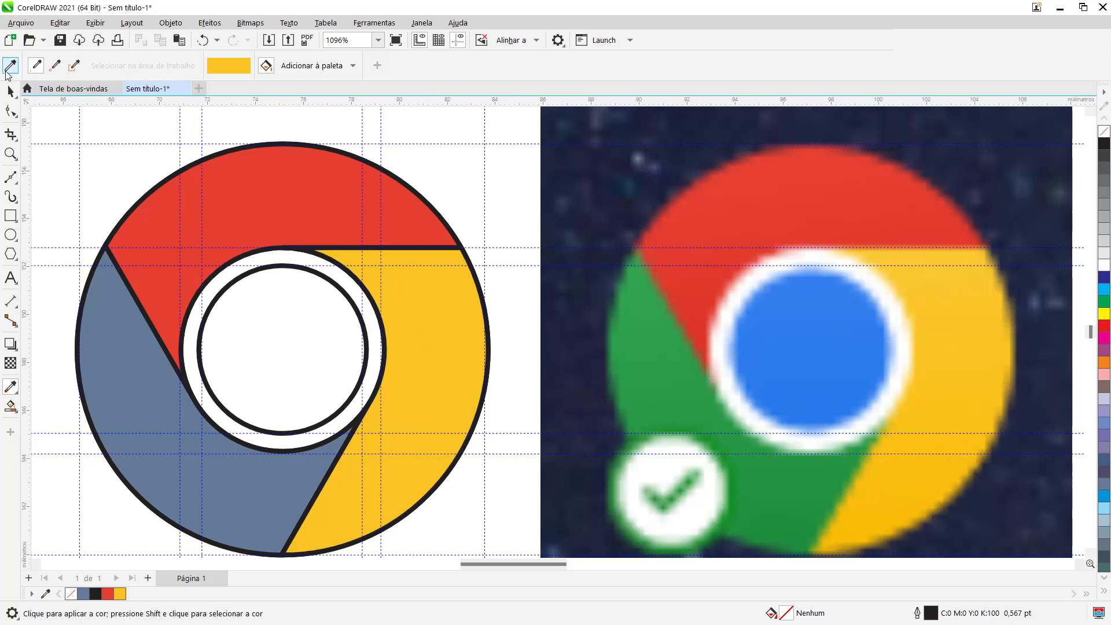
Sample the blue and green from the reference logo and apply them to the inner circle and the lower-left sector.
click(8, 67)
click(774, 331)
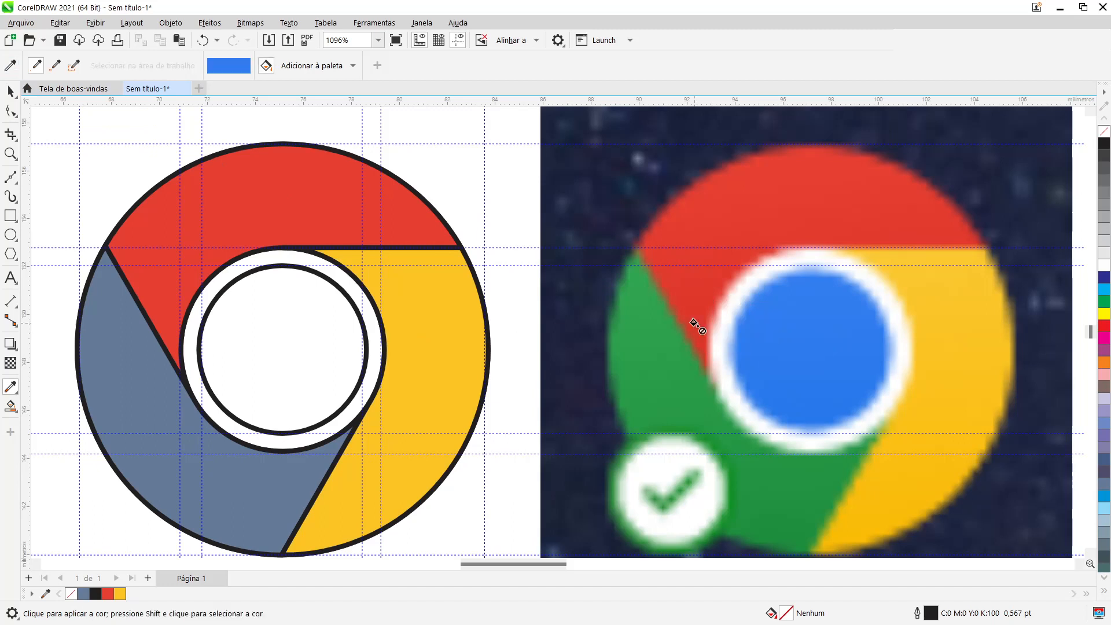
click(275, 312)
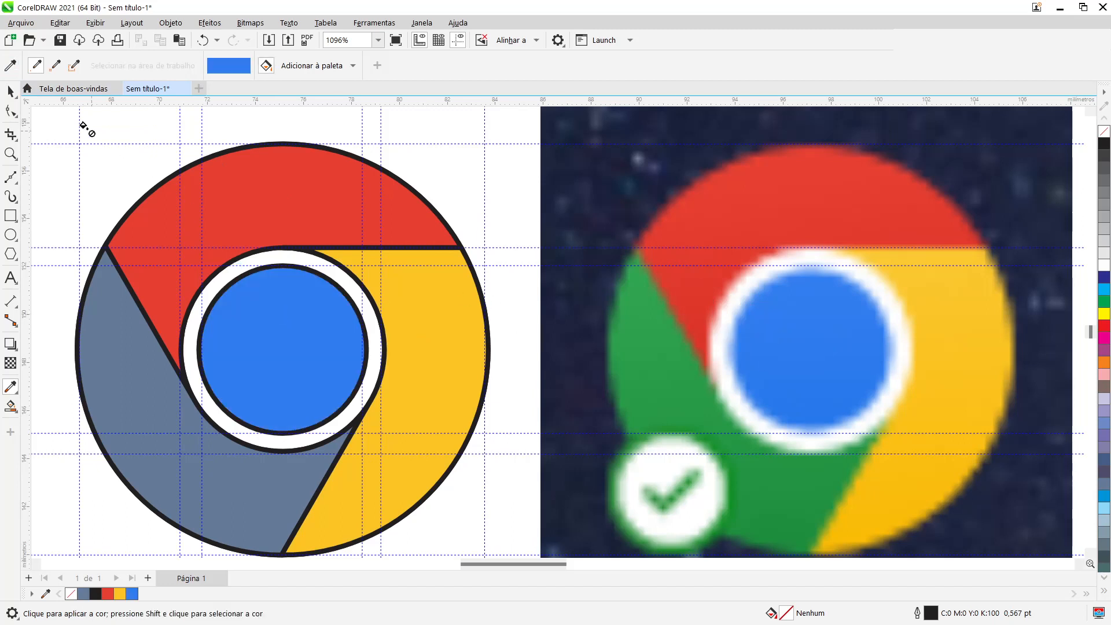
click(8, 66)
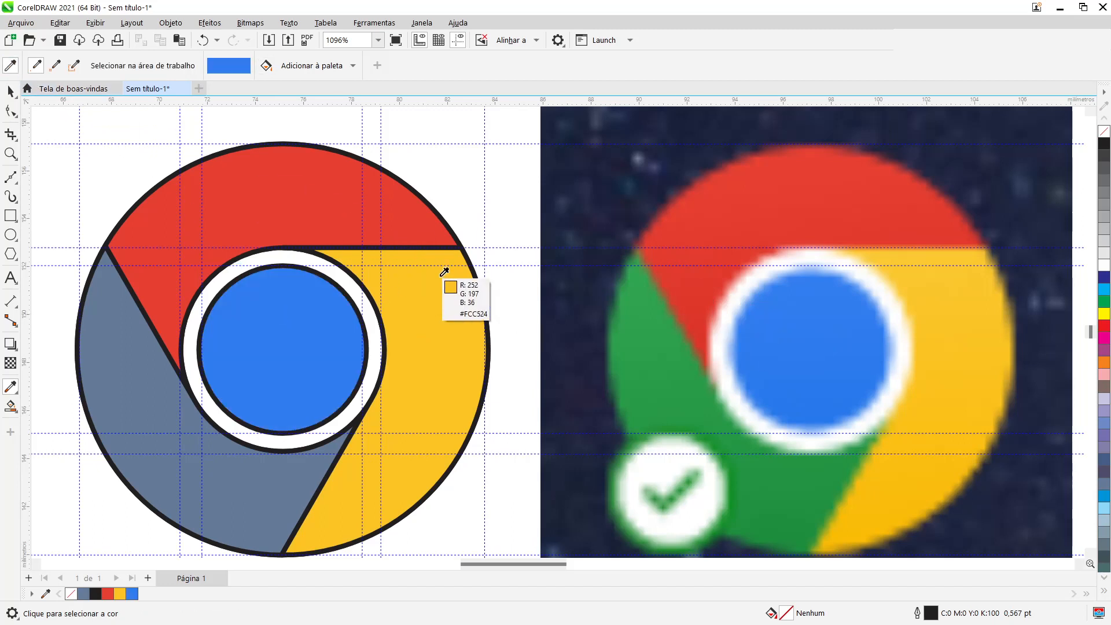
click(636, 348)
click(98, 349)
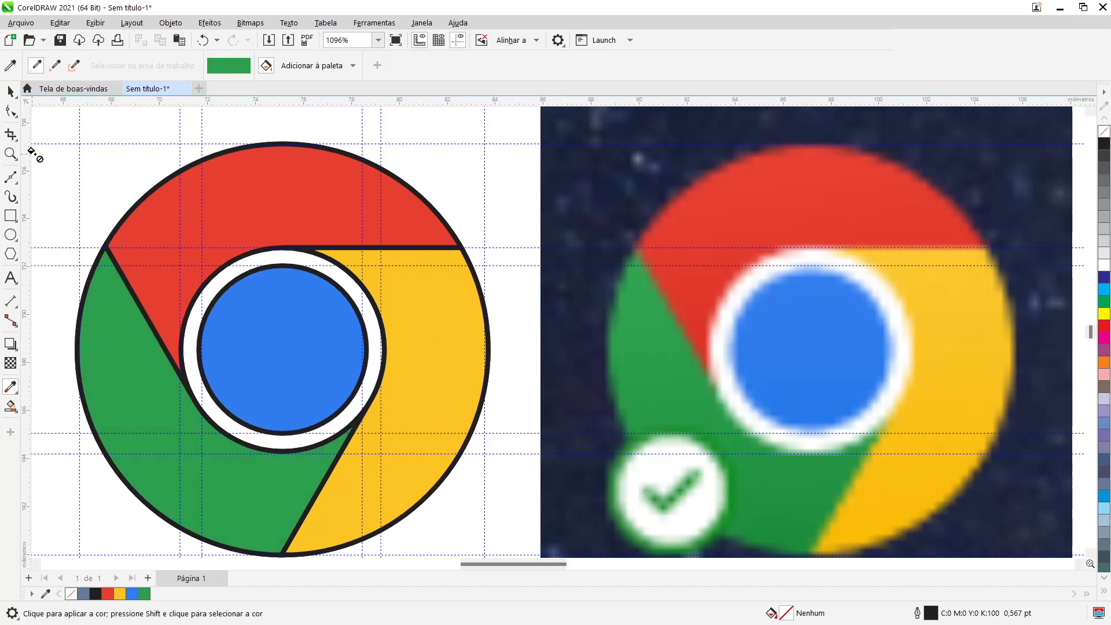
Fill the middle circle surrounding the blue centre with white.
click(10, 91)
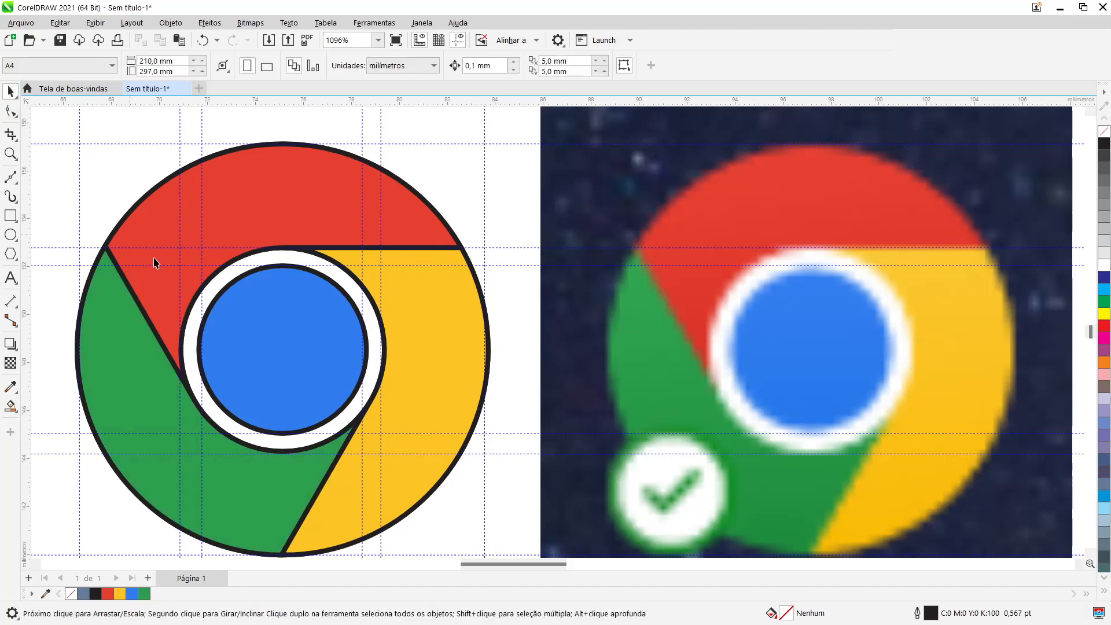
click(278, 262)
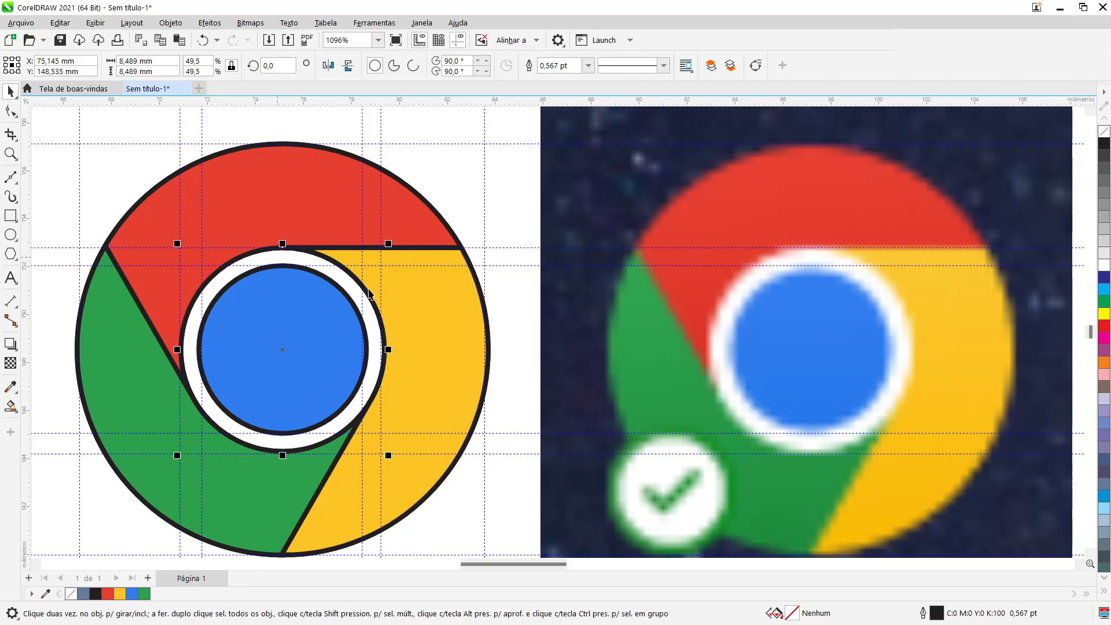
click(1106, 267)
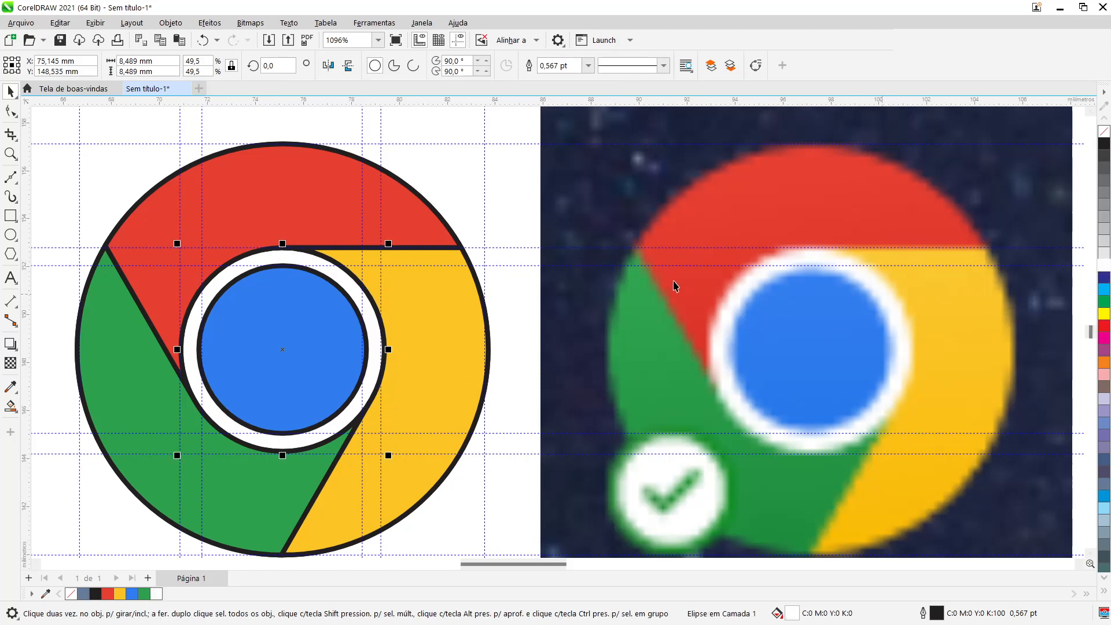
click(524, 286)
Select all the objects of the redrawn logo and remove their outlines.
scroll(535, 565, left, 2)
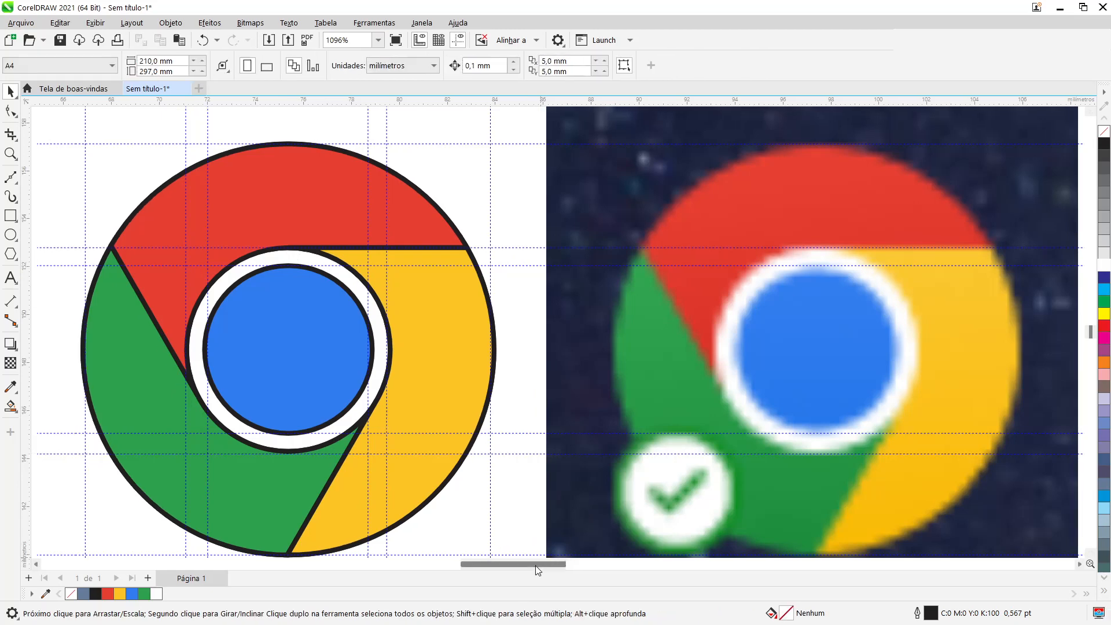
scroll(521, 527, down, 1)
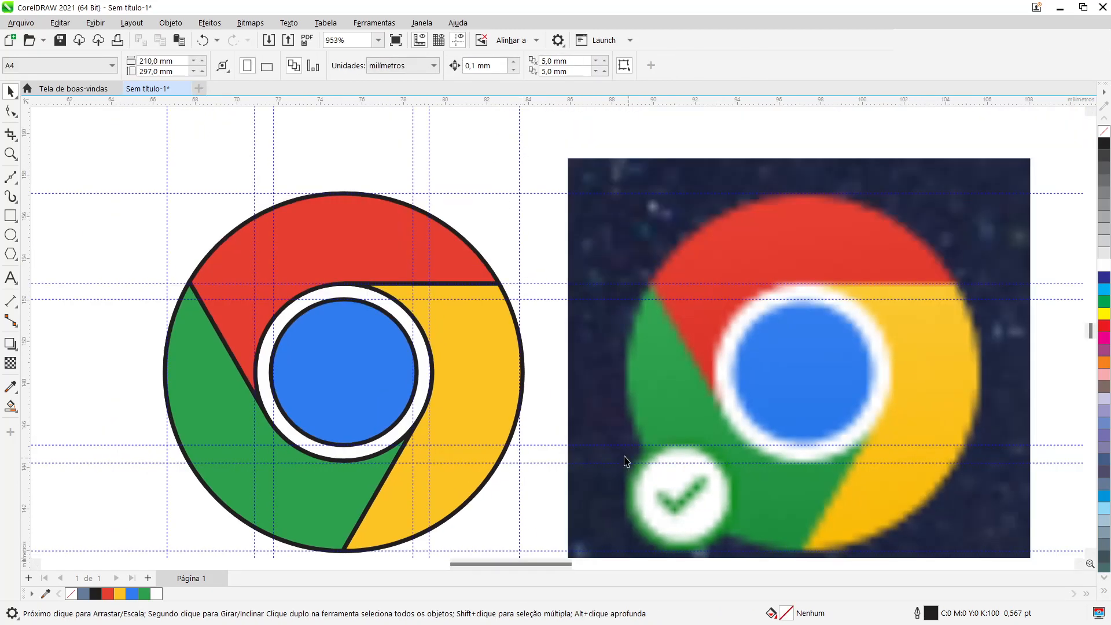
scroll(583, 406, down, 3)
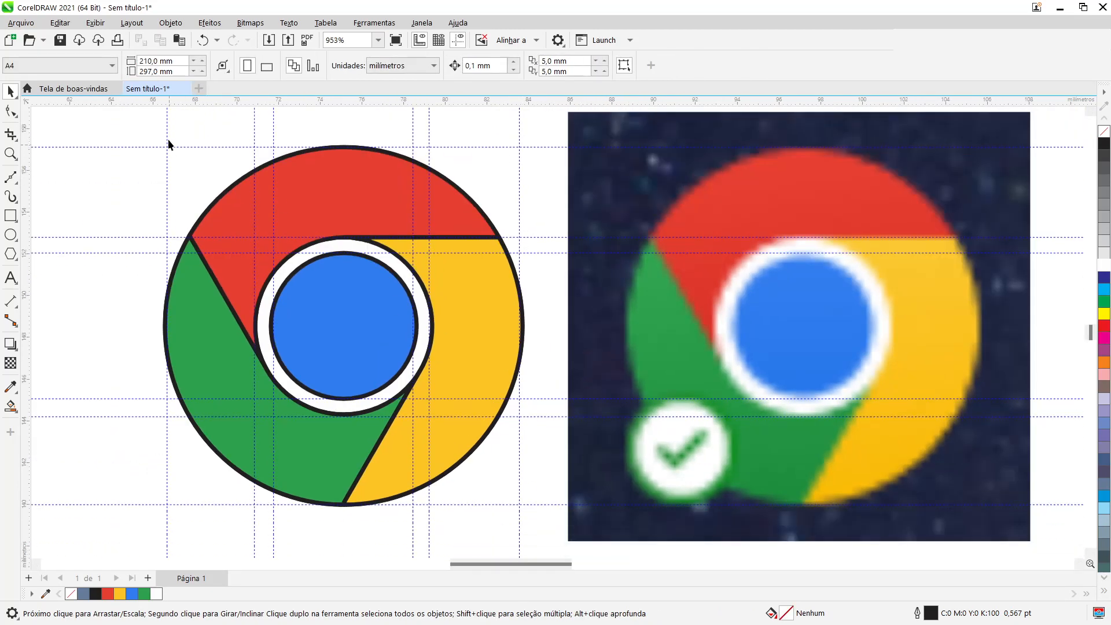
drag(143, 136, 547, 529)
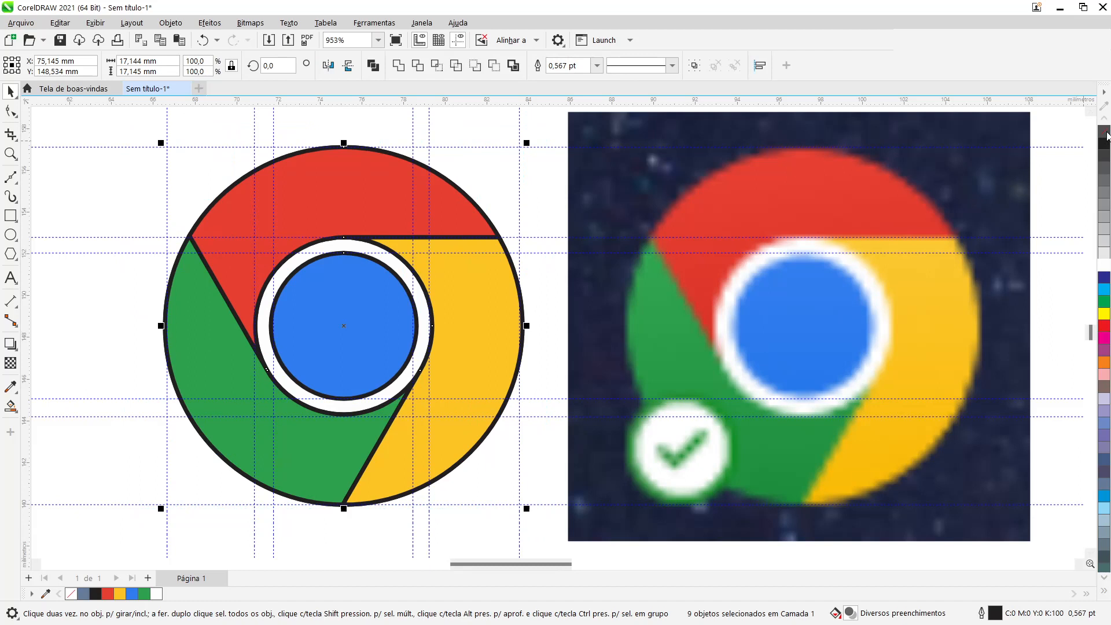
right_click(1106, 133)
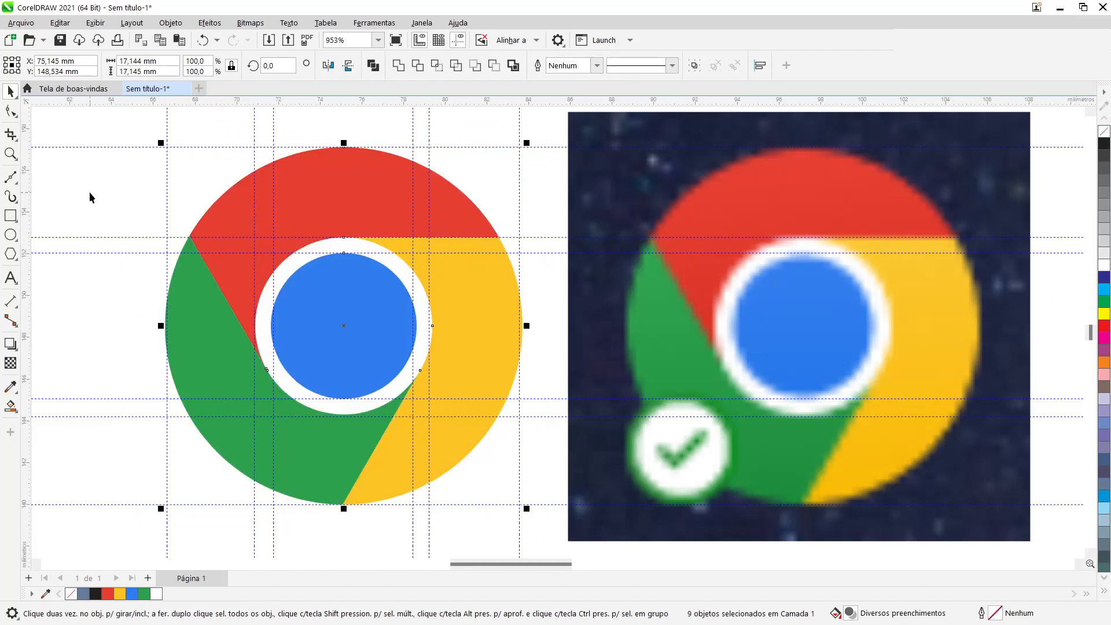
click(161, 213)
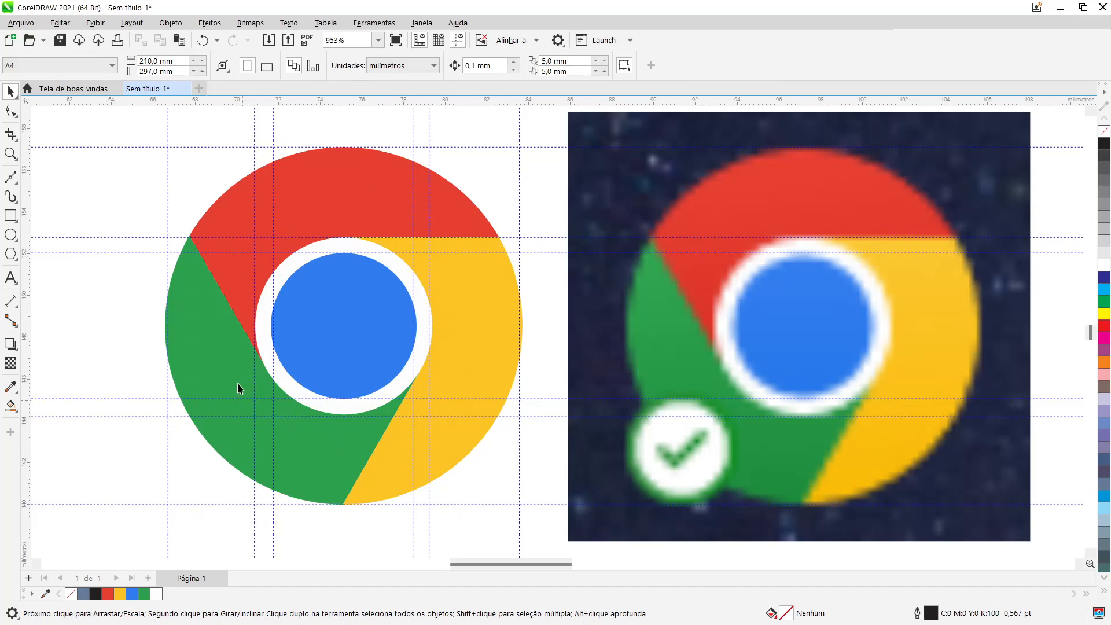
Hide the guidelines and compare the finished logo with the reference image.
click(95, 24)
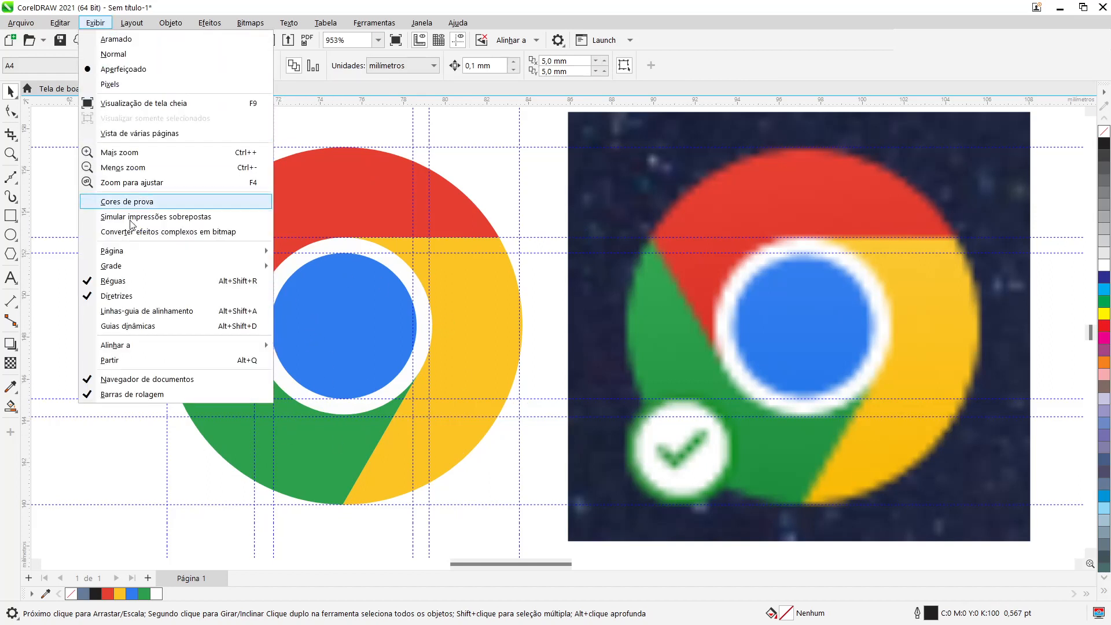
click(122, 296)
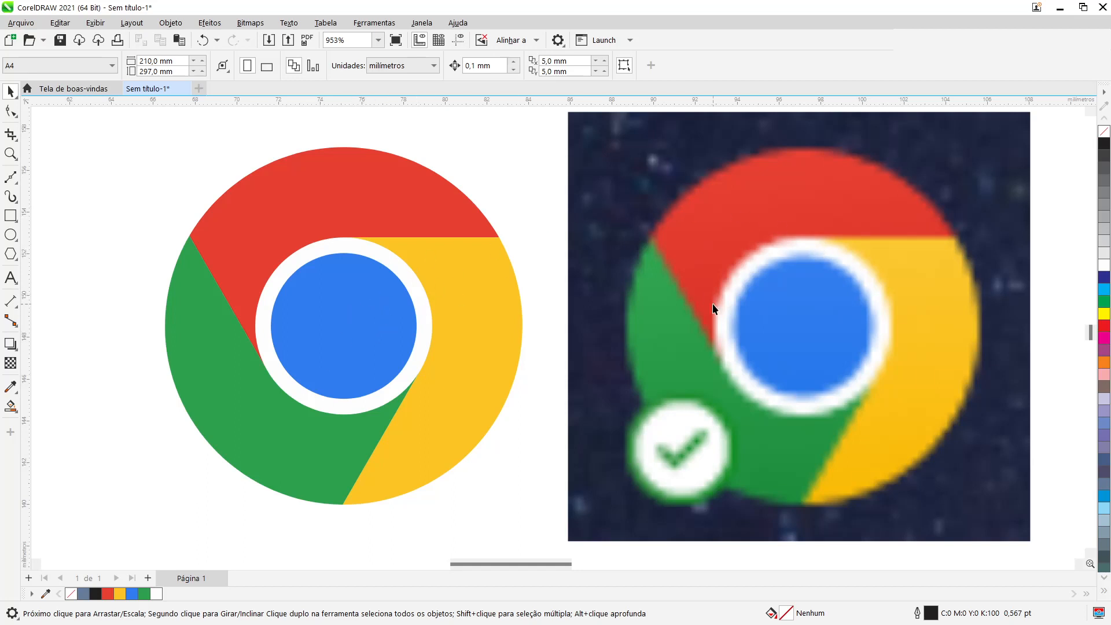
scroll(561, 334, down, 3)
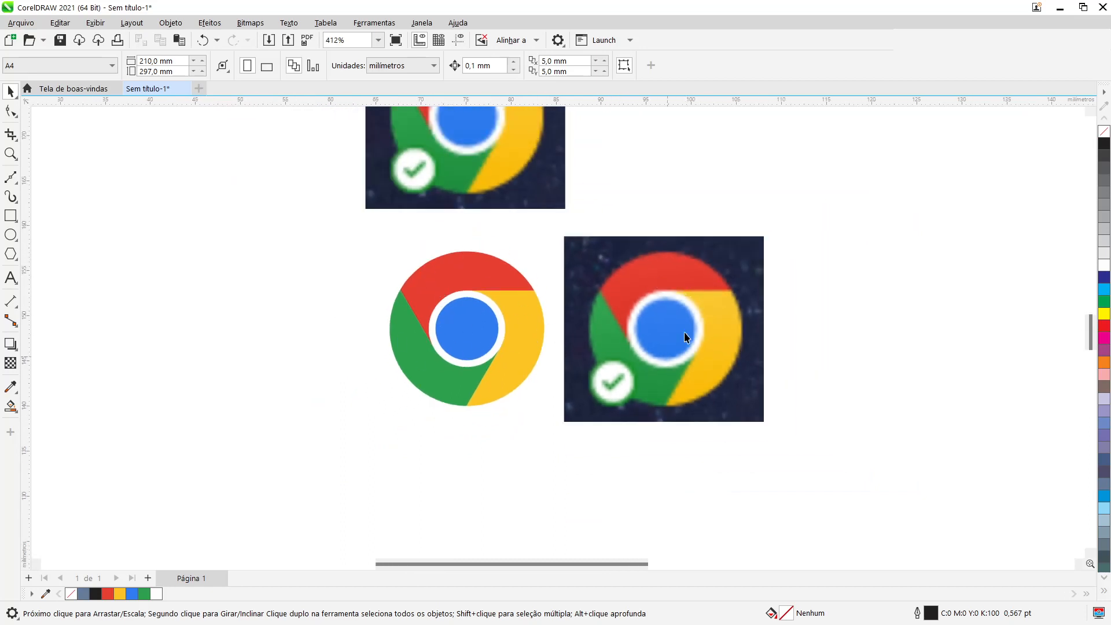
Delete the extra copy of the reference bitmap located above the redrawn Chrome logo.
scroll(672, 322, up, 4)
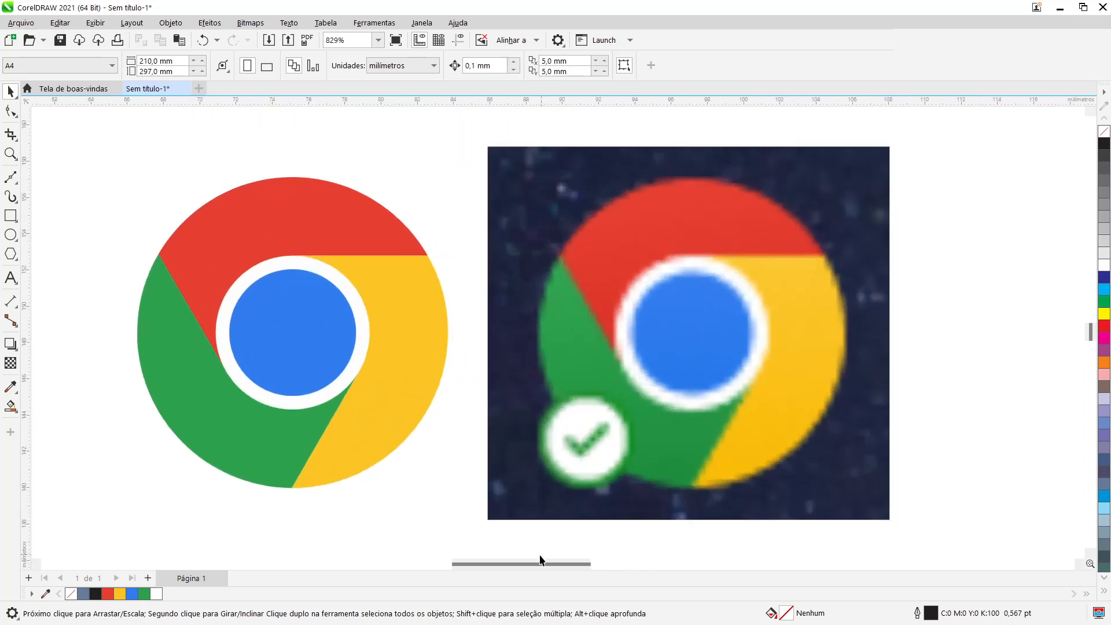
scroll(453, 270, down, 5)
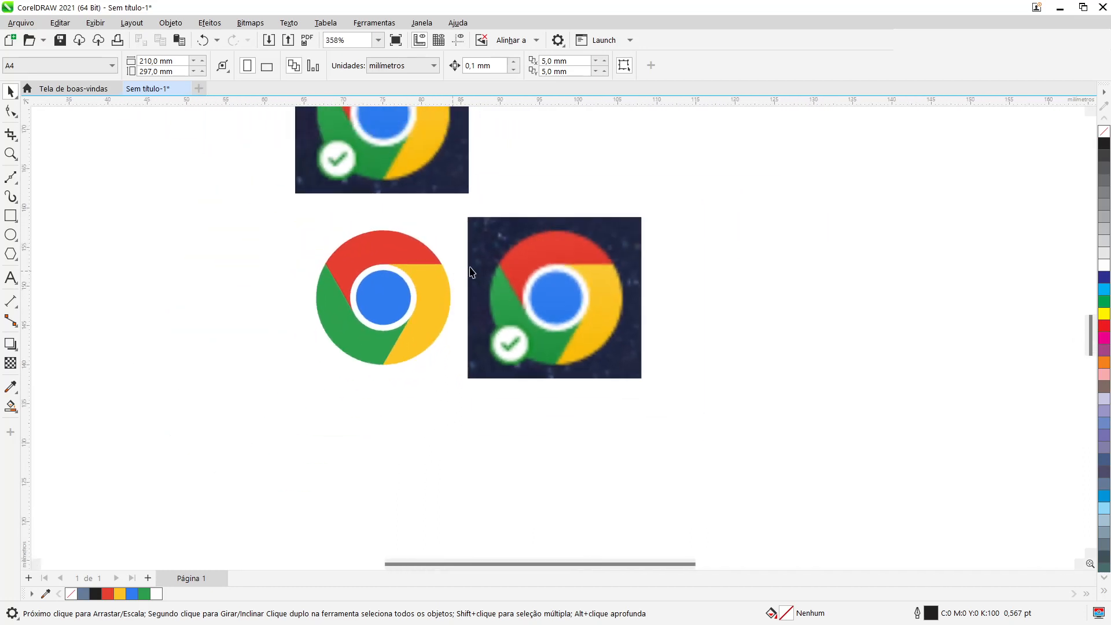
scroll(432, 285, up, 2)
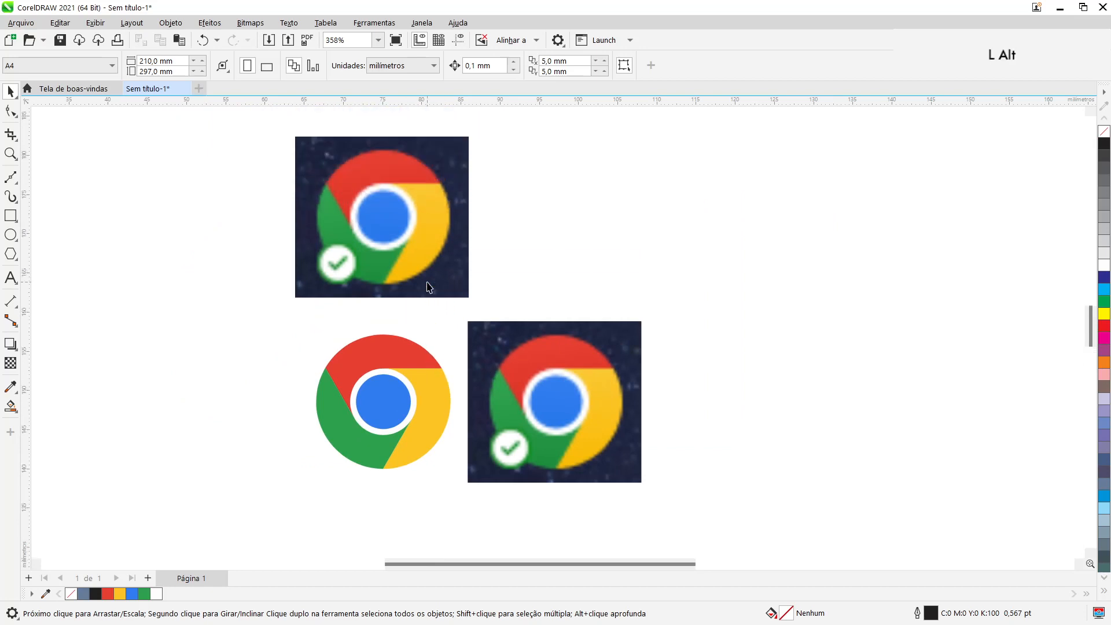
scroll(429, 288, up, 1)
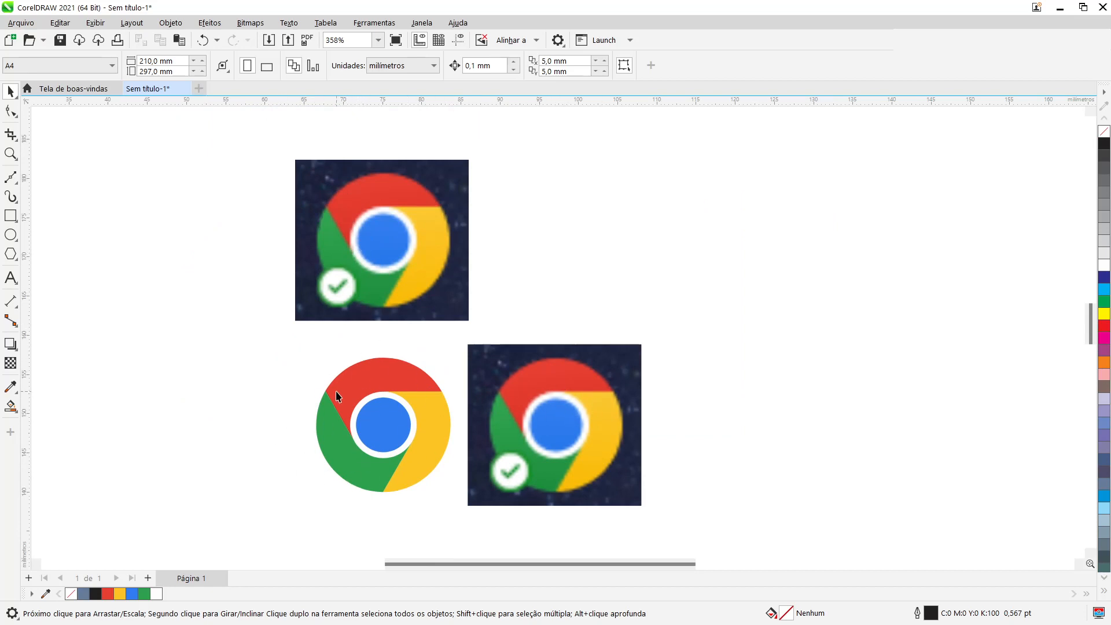
scroll(382, 437, up, 2)
scroll(382, 438, up, 2)
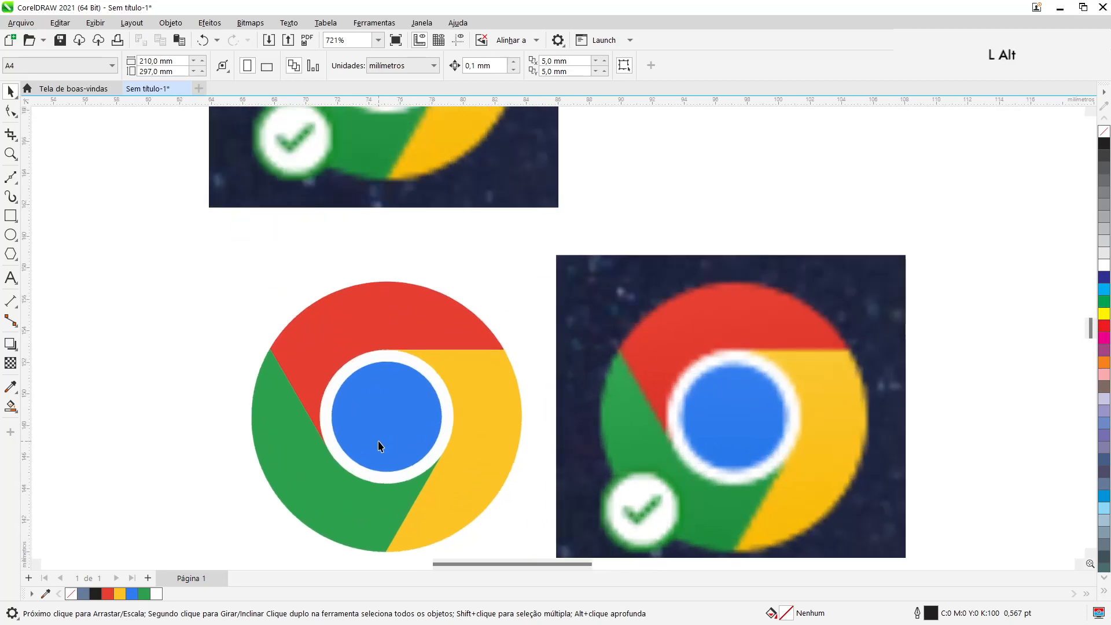
scroll(380, 443, down, 2)
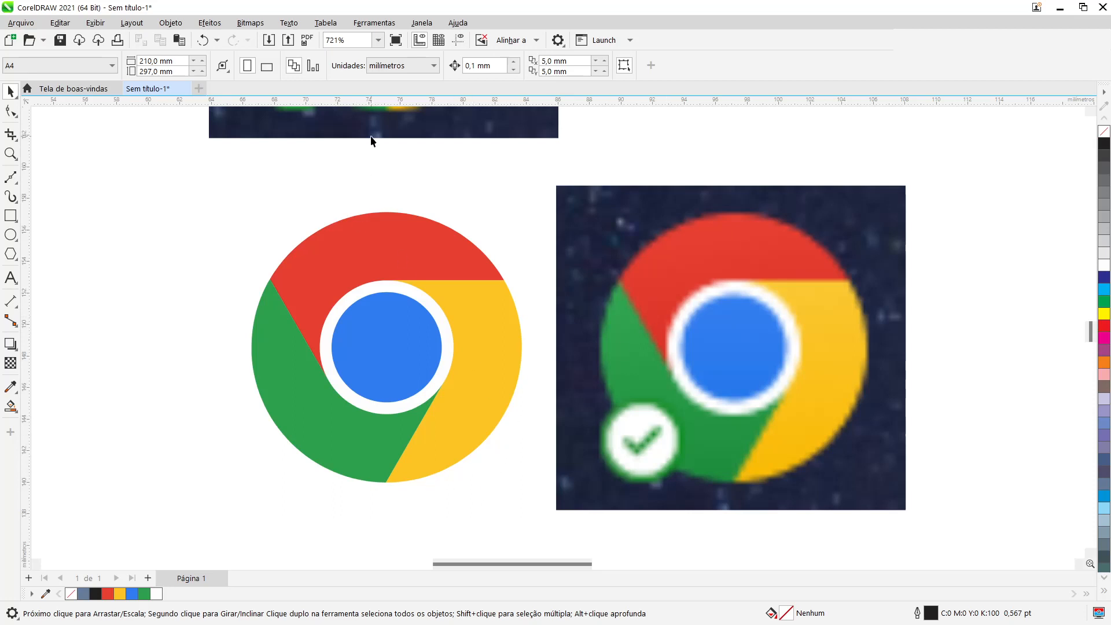
click(397, 131)
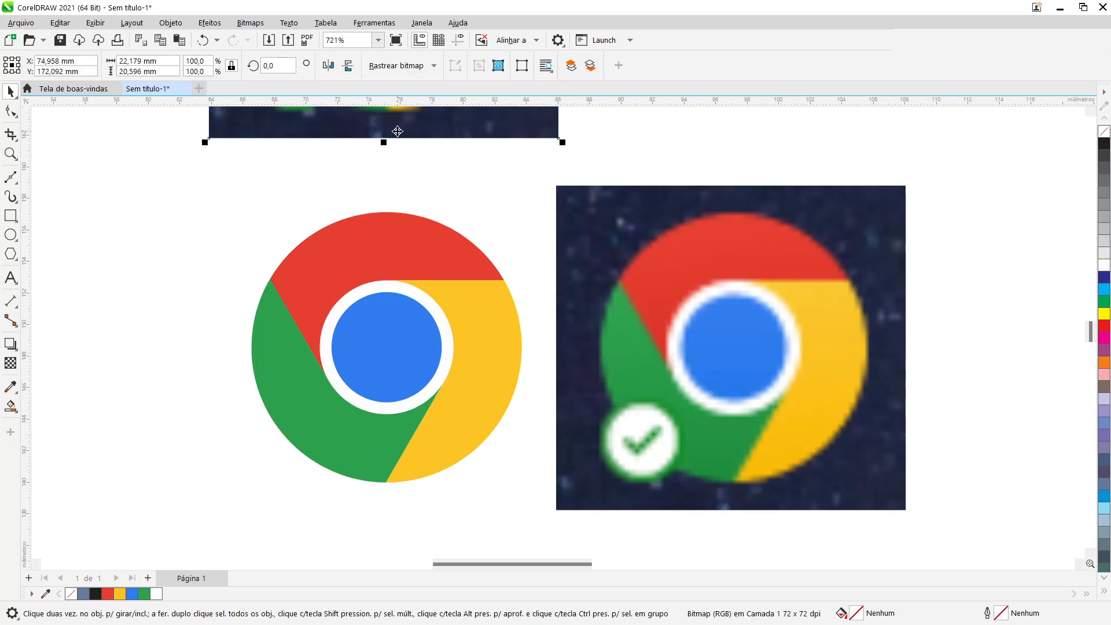
key(Delete)
key(F4)
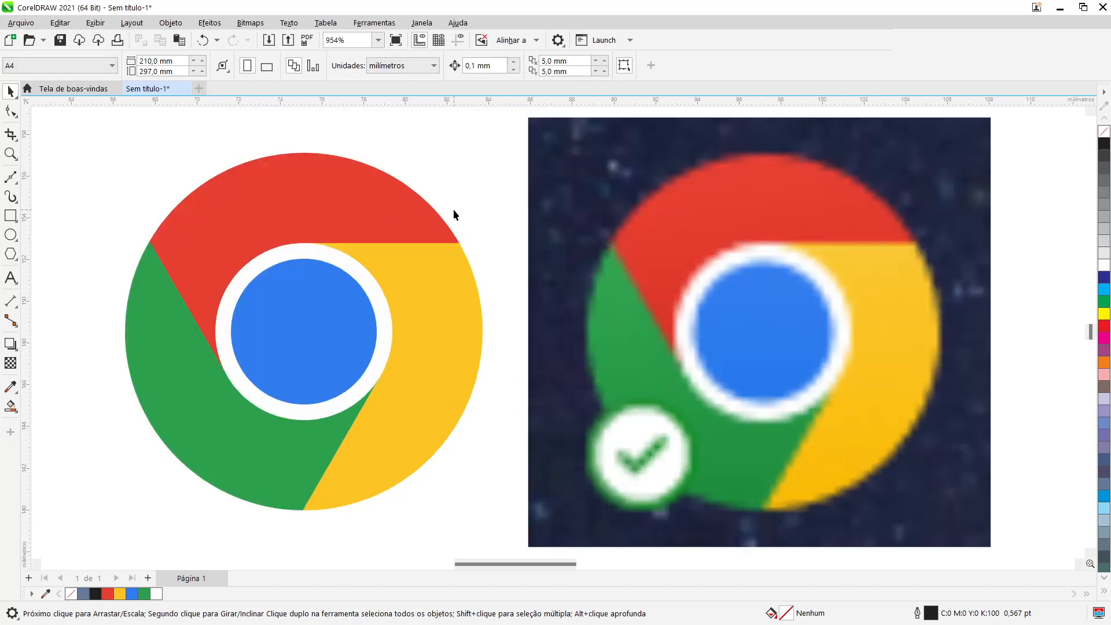